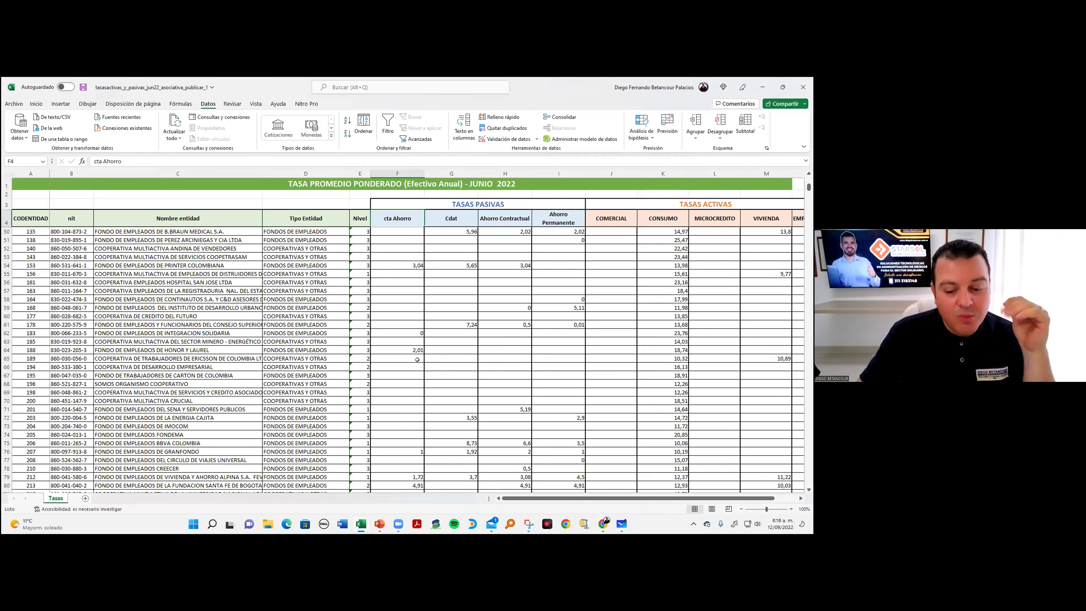
# - Switch to Chrome and open the Informe Estadístico Tasas de Interés page from Supersolidaria's Estadísticas section
pyautogui.click(605, 525)
pyautogui.scroll(-4, 402, 444)
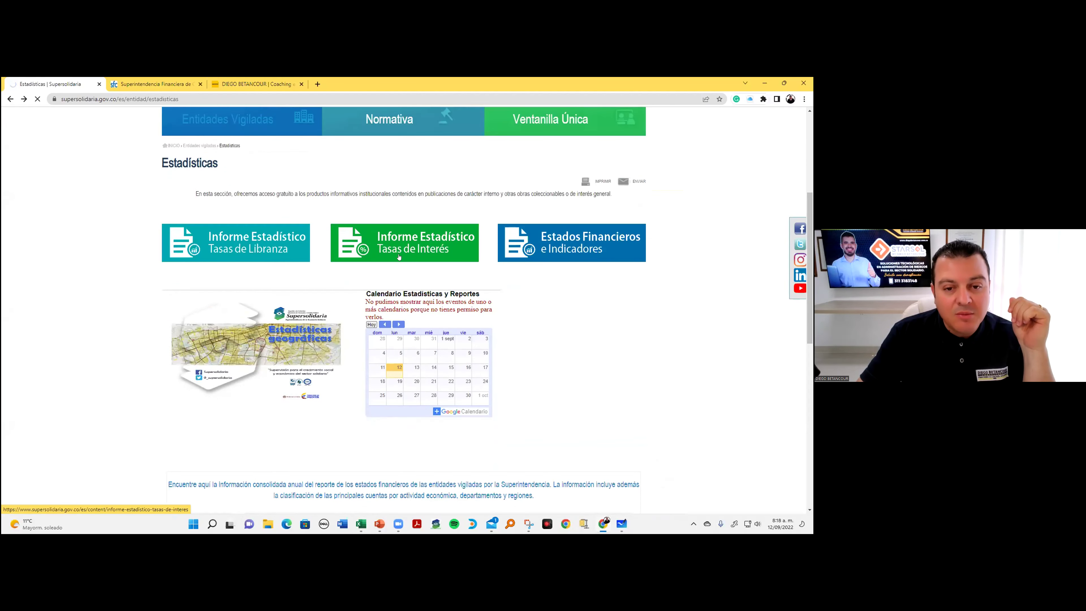
pyautogui.click(389, 234)
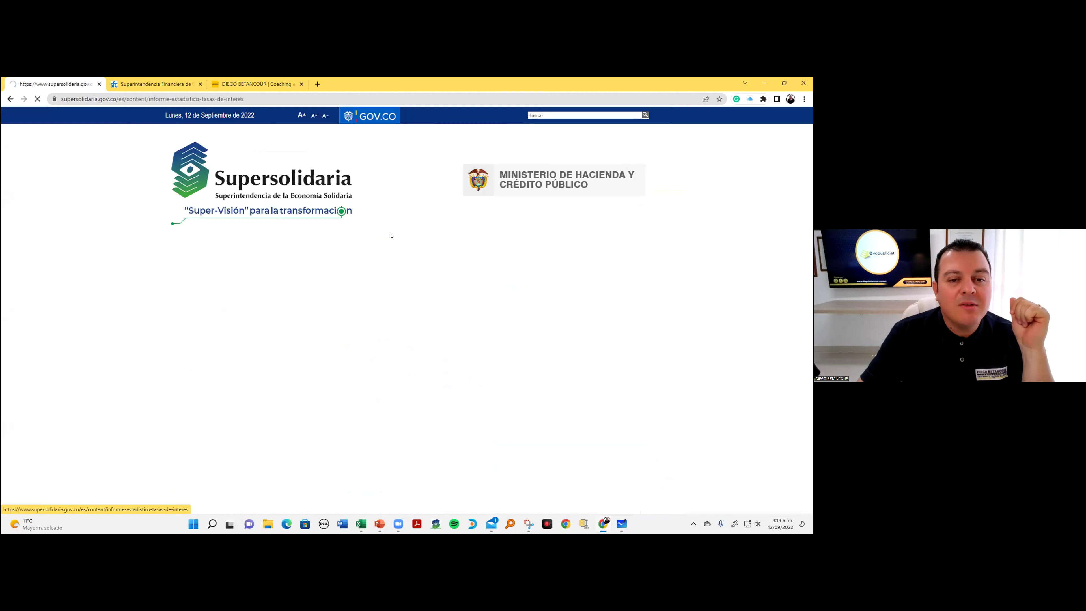
pyautogui.scroll(-1, 383, 290)
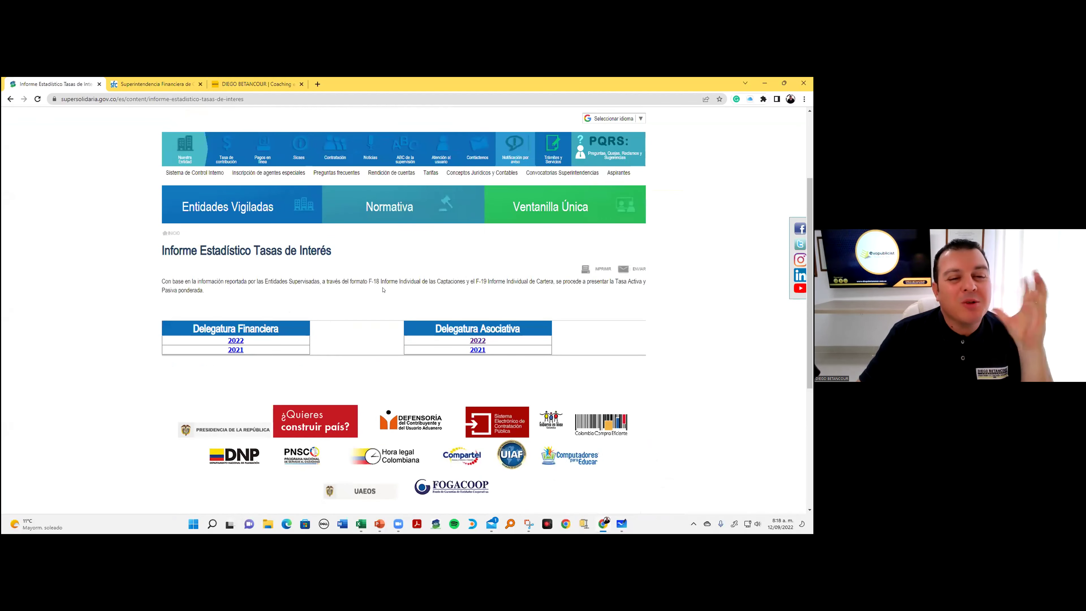
# - Open the 2022 report page of the Delegatura Asociativa and show its available XLS files
pyautogui.scroll(5, 364, 323)
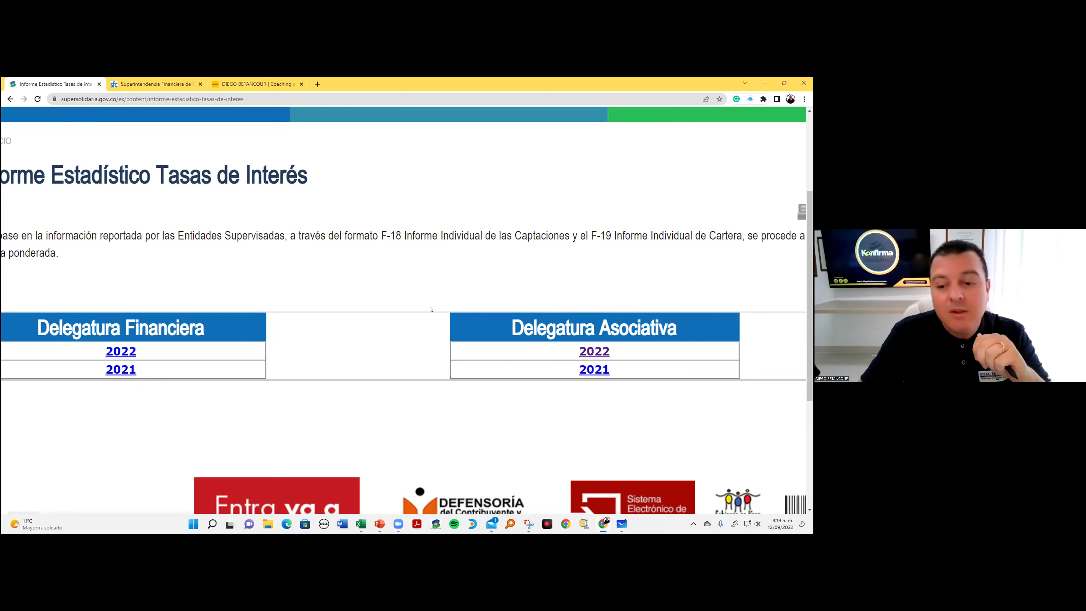
pyautogui.click(487, 352)
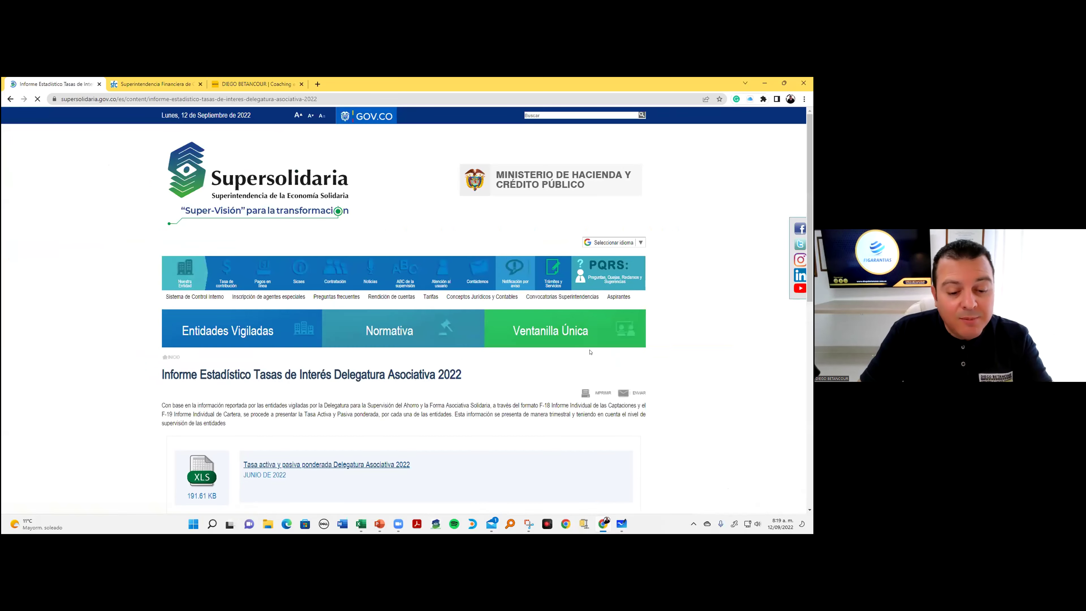
pyautogui.scroll(-2, 497, 349)
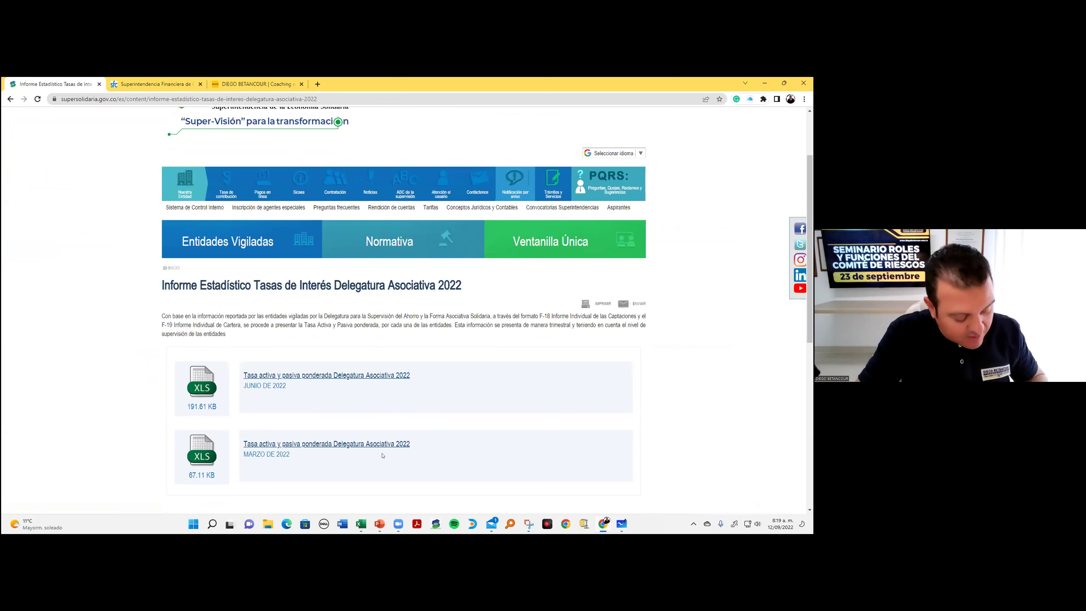
# - Switch to the June 2022 rates workbook in Excel and add filters to the whole table from the CODENTIDAD header
pyautogui.hotkey('alt', 'Tab')
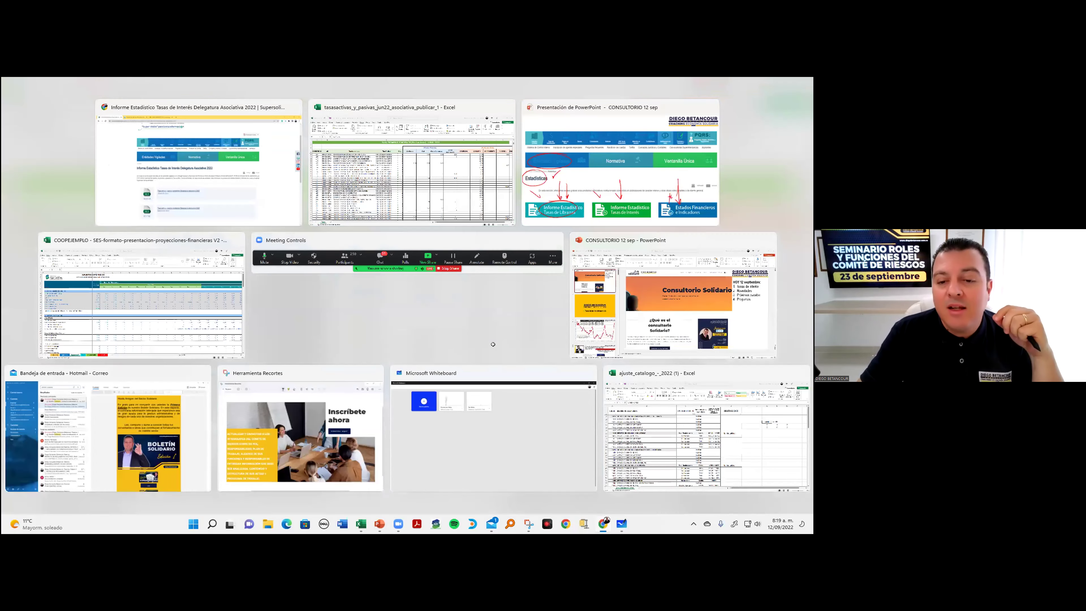
pyautogui.click(39, 218)
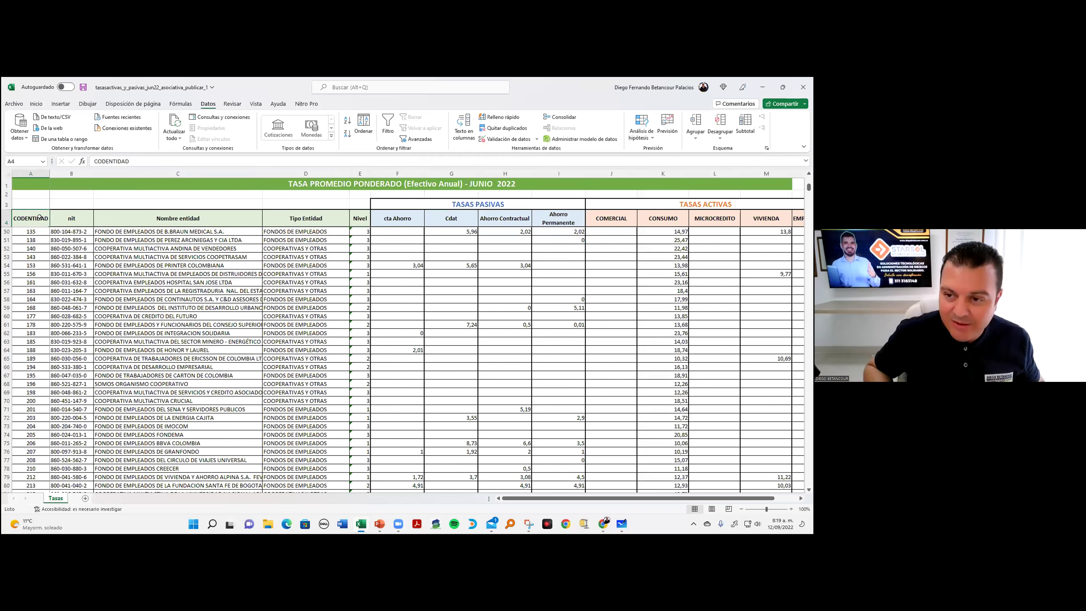
pyautogui.hotkey('ctrl', 'shift', 'Right')
pyautogui.hotkey('ctrl', 'shift', 'Down')
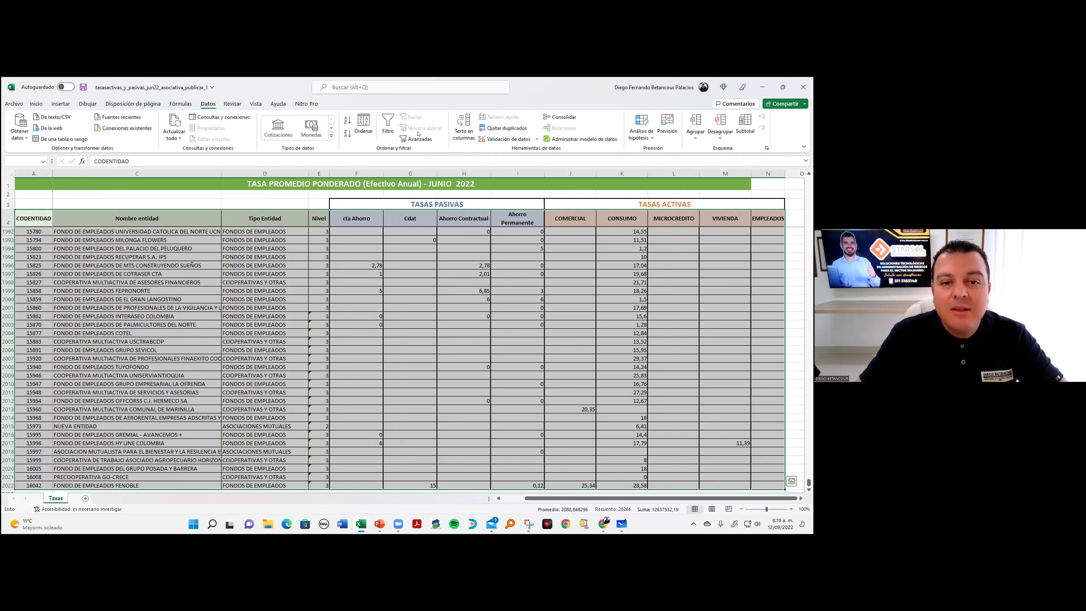
pyautogui.click(387, 128)
pyautogui.press('Right')
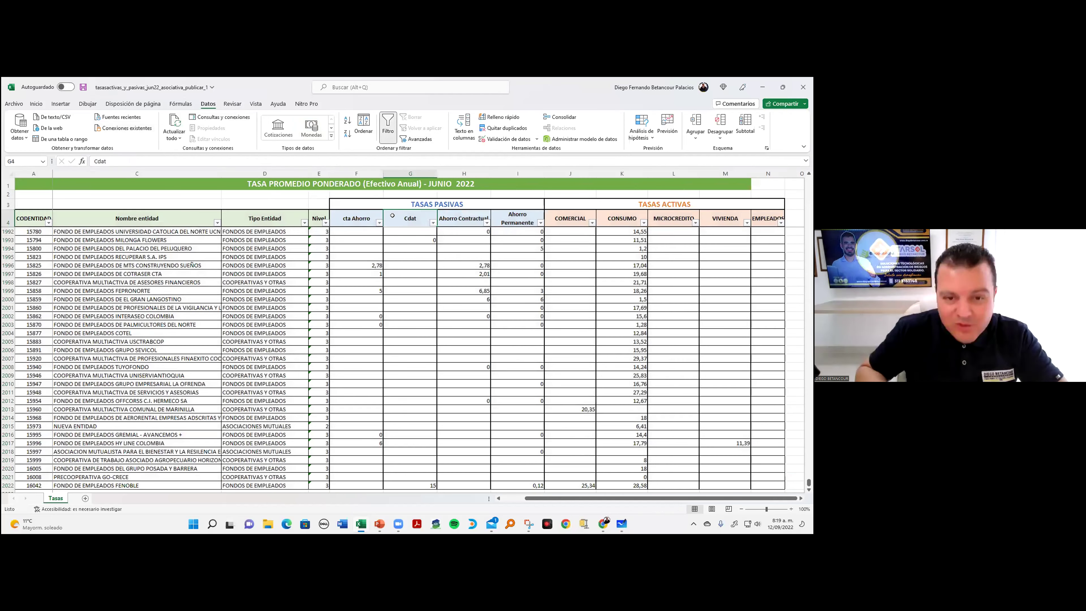
# - Return to the start of the rates table and select the Cdat header cell
pyautogui.hotkey('ctrl', 'Home')
pyautogui.press('Up')
pyautogui.press('Right')
pyautogui.press('Right')
pyautogui.press('Right')
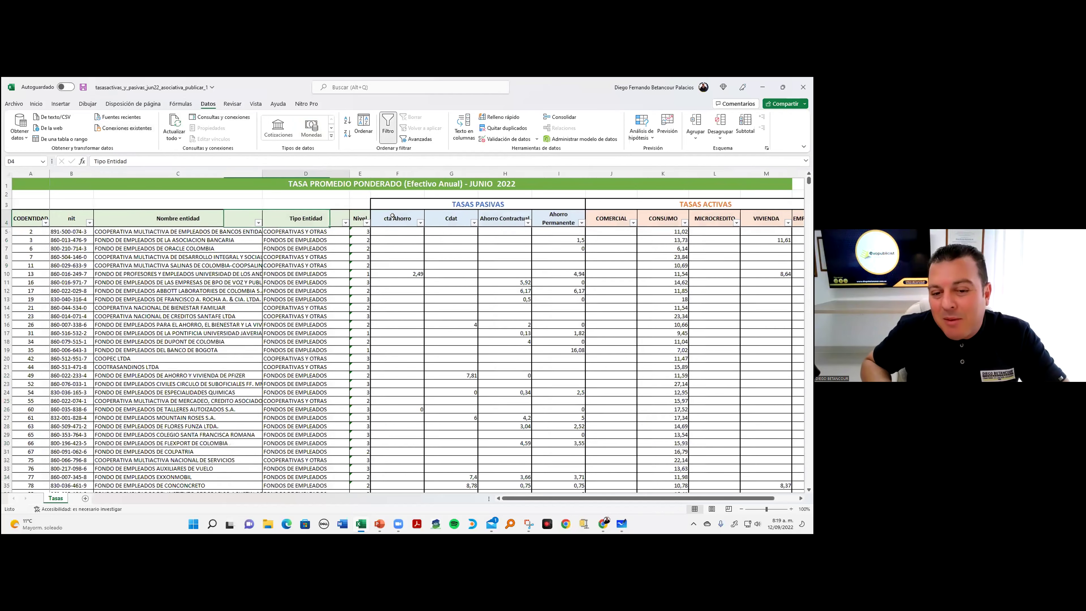
pyautogui.press('Right')
pyautogui.press('Right')
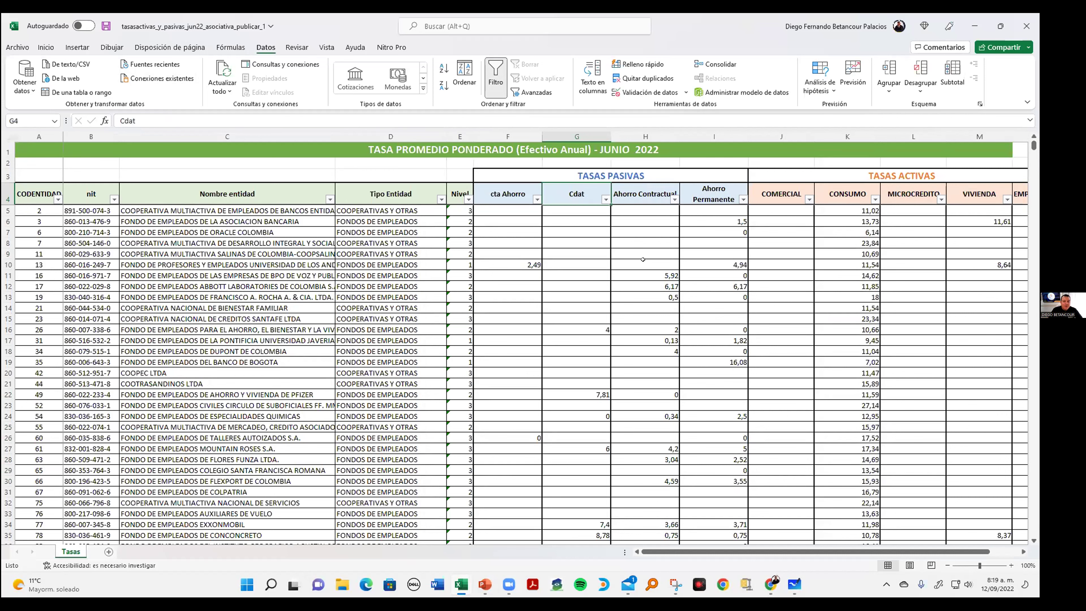
pyautogui.click(605, 199)
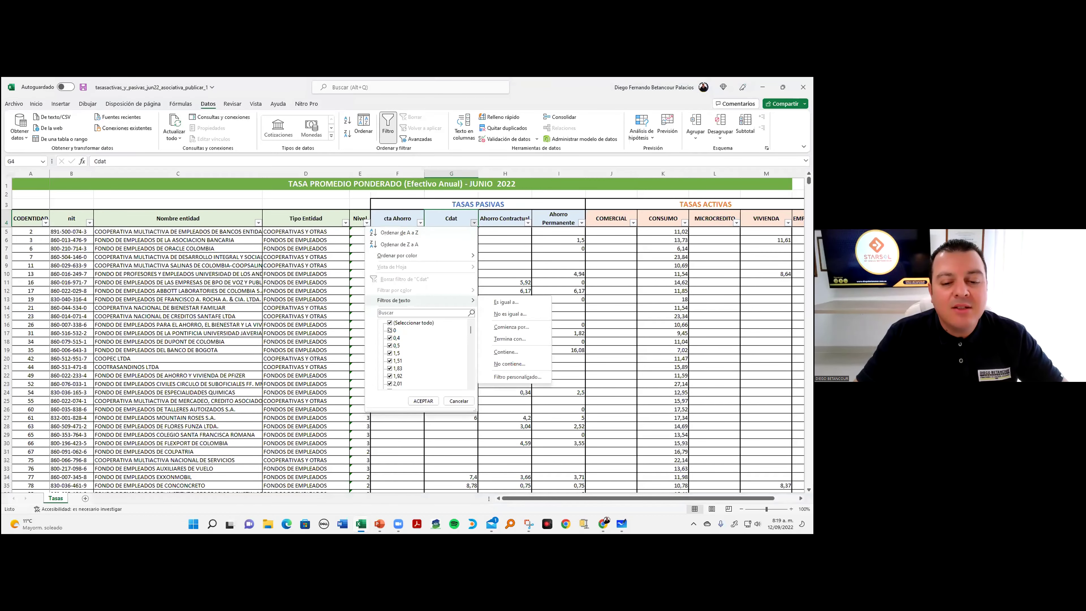
pyautogui.click(390, 331)
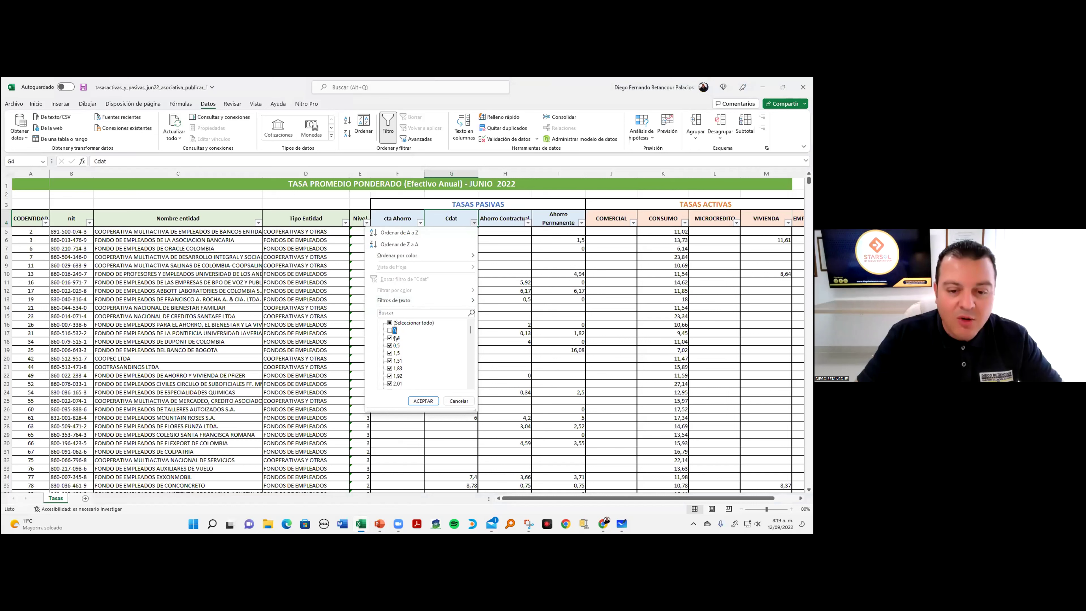
pyautogui.click(390, 337)
pyautogui.click(390, 353)
pyautogui.click(389, 345)
pyautogui.click(390, 360)
pyautogui.click(391, 367)
pyautogui.click(470, 344)
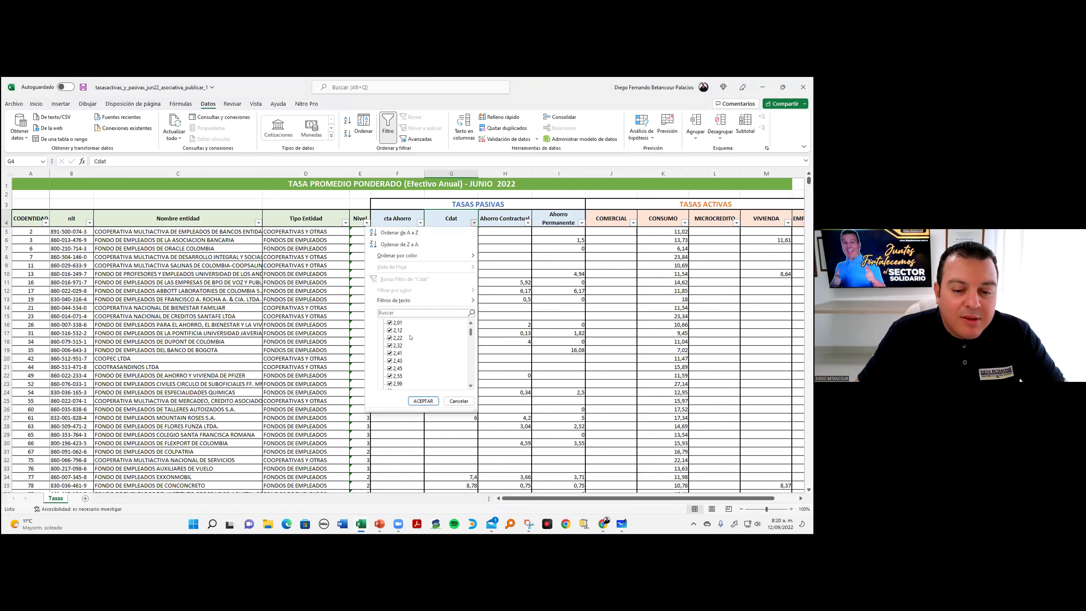
pyautogui.click(470, 323)
pyautogui.click(469, 323)
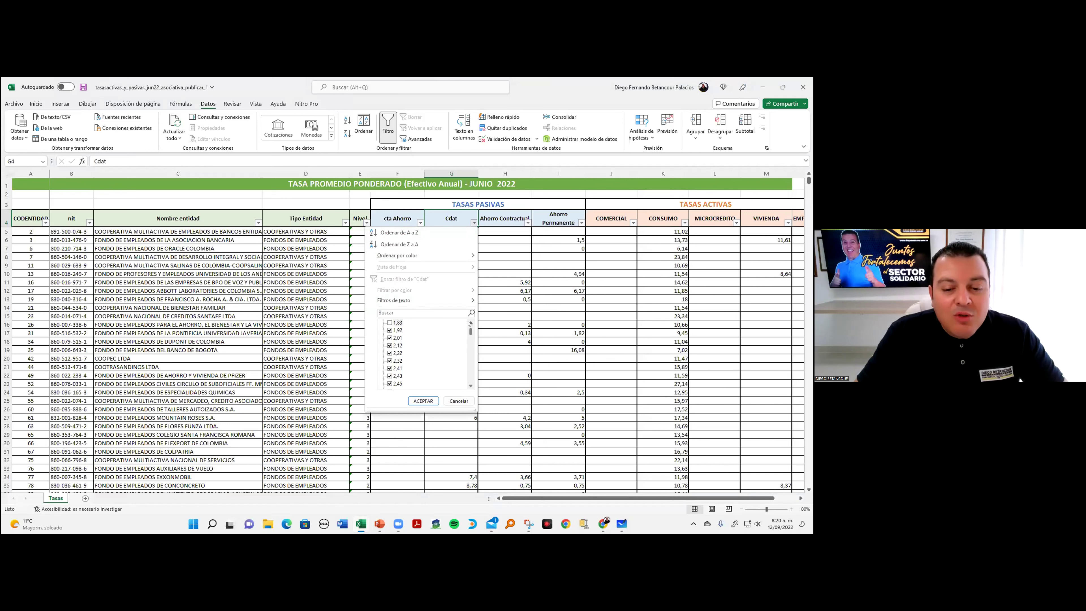
pyautogui.scroll(-15, 469, 342)
pyautogui.scroll(20, 469, 342)
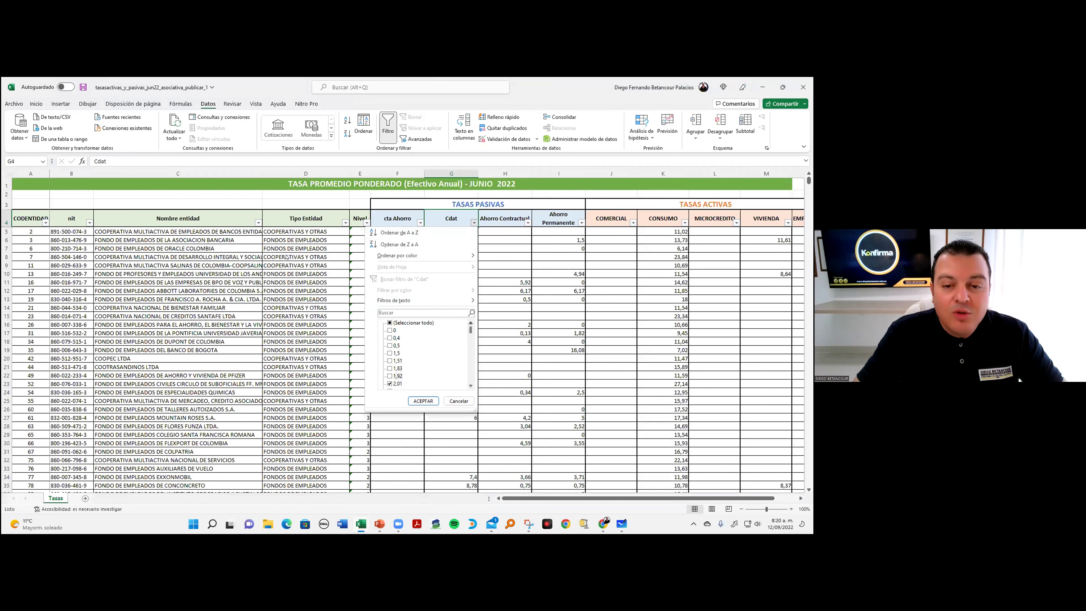
pyautogui.press('Escape')
# - Filter the Cdat column to exclude the values 0,4 and 0,5 and the blank cells
pyautogui.click(473, 223)
pyautogui.click(389, 337)
pyautogui.click(389, 345)
pyautogui.click(389, 353)
pyautogui.click(389, 360)
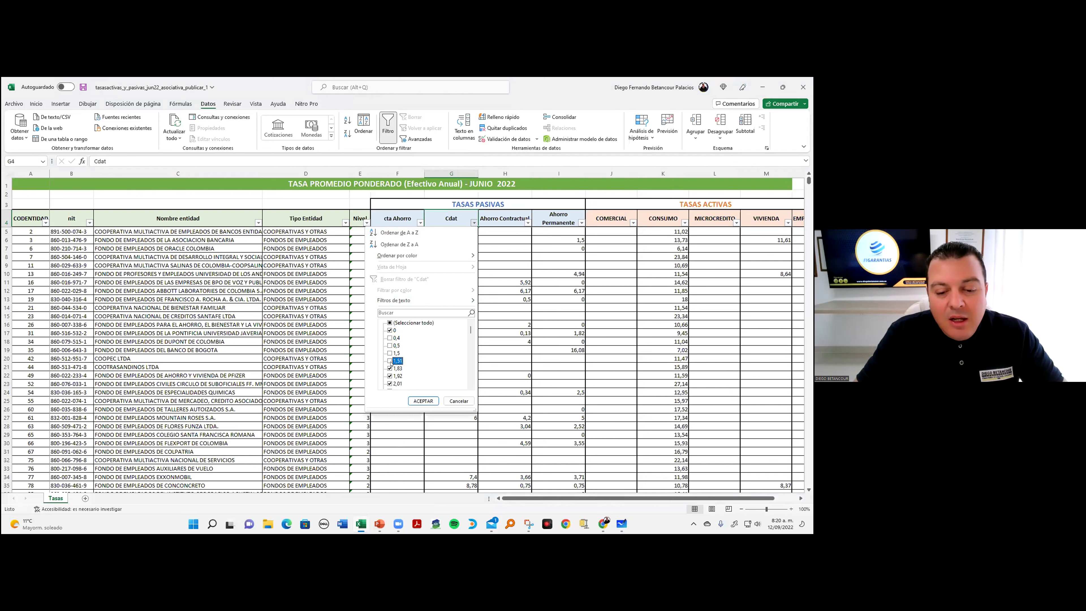
pyautogui.click(389, 353)
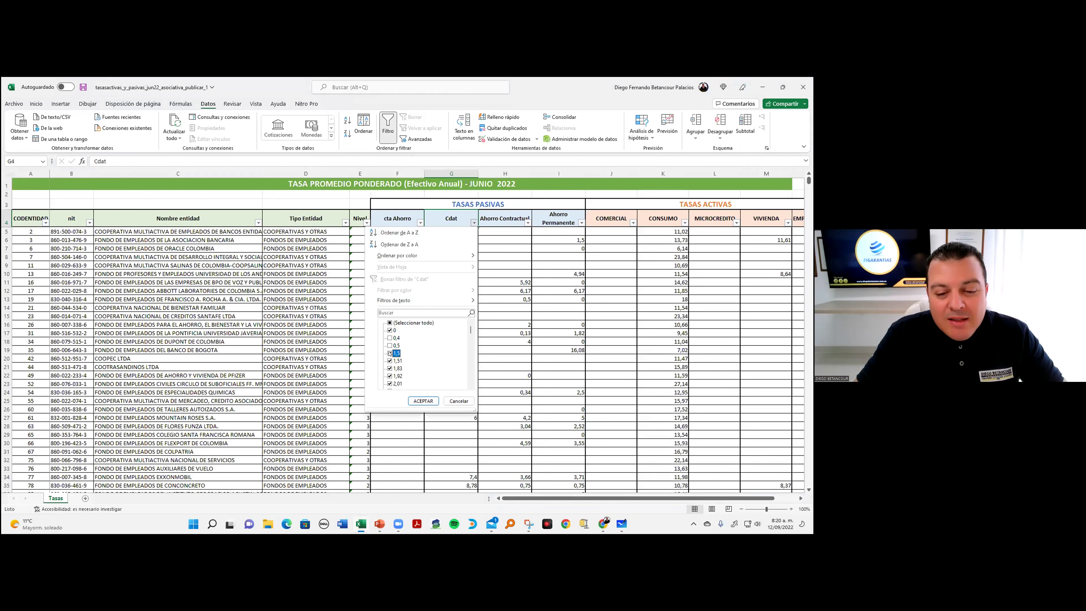
pyautogui.click(418, 400)
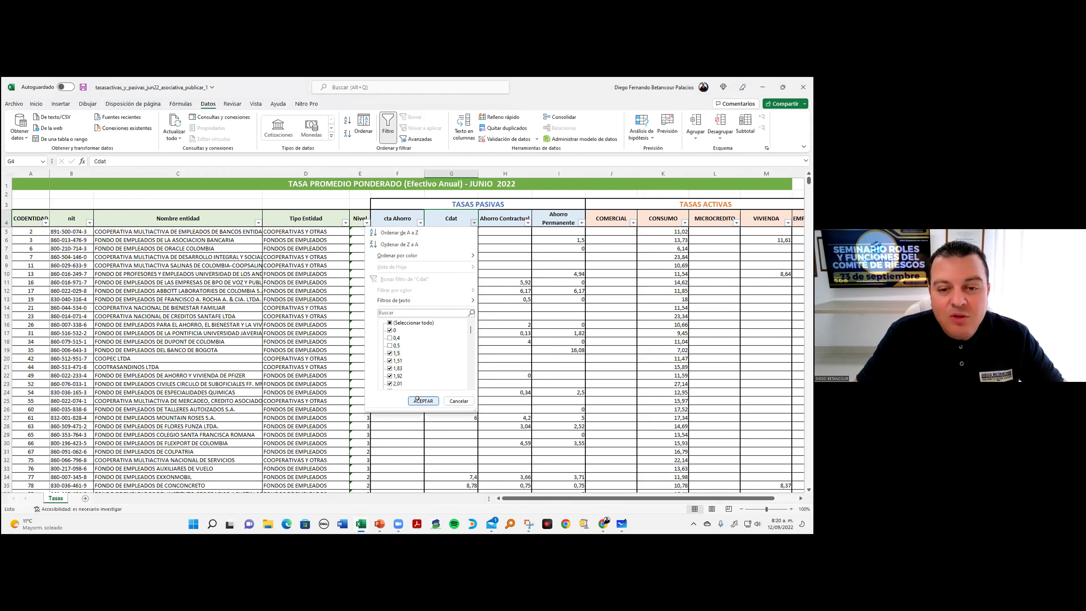
pyautogui.click(474, 222)
pyautogui.scroll(-10, 411, 364)
pyautogui.click(396, 383)
pyautogui.click(423, 400)
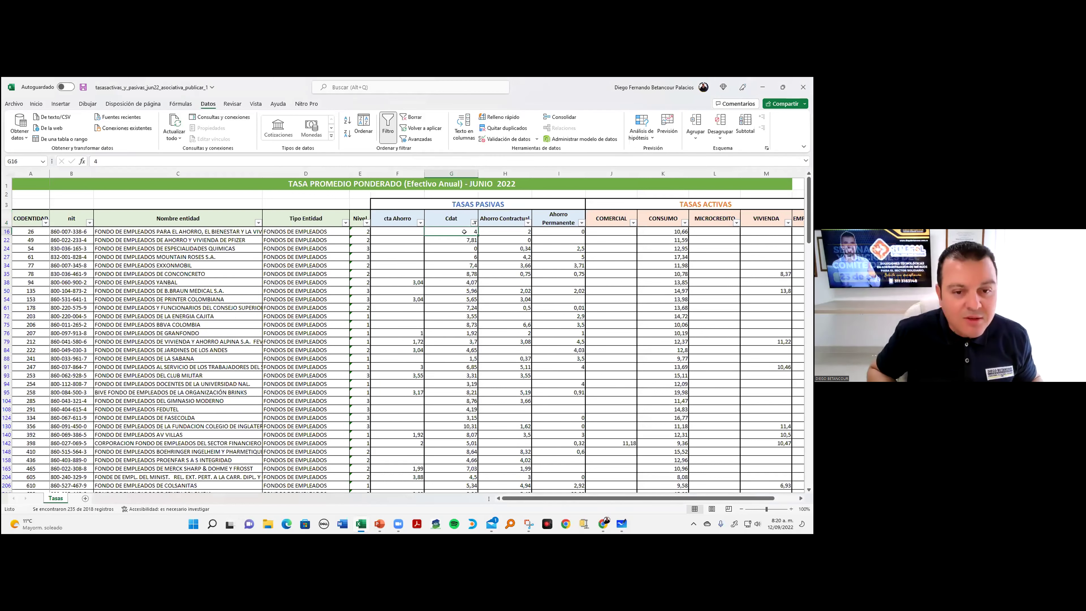
# - Filter Tipo Entidad to FONDOS DE EMPLEADOS only and sort the table by Cdat in descending order
pyautogui.hotkey('ctrl', 'Down')
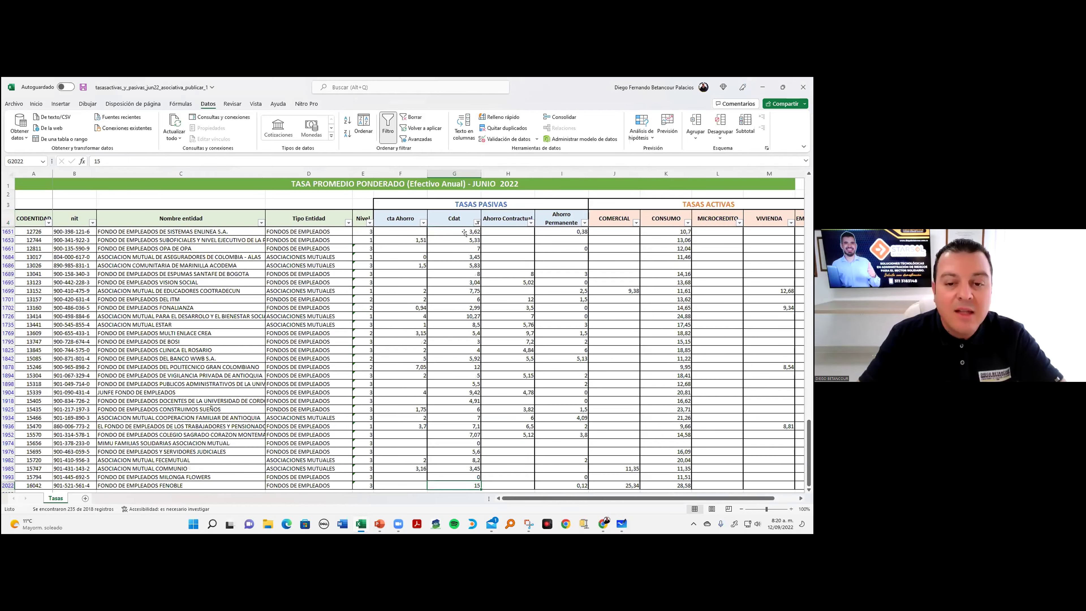
pyautogui.hotkey('ctrl', 'Up')
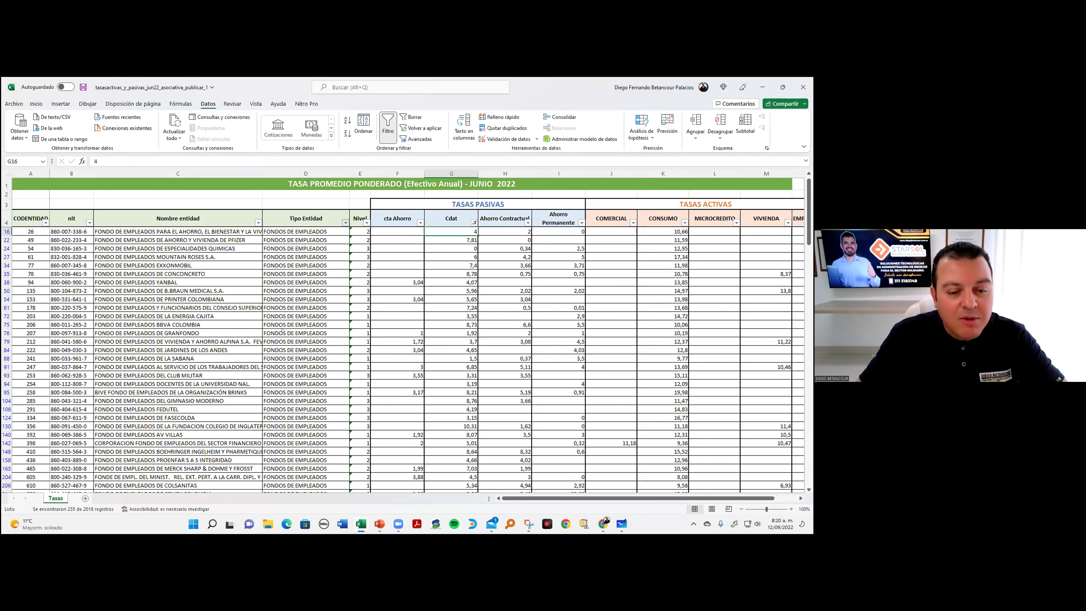
pyautogui.click(344, 222)
pyautogui.click(276, 330)
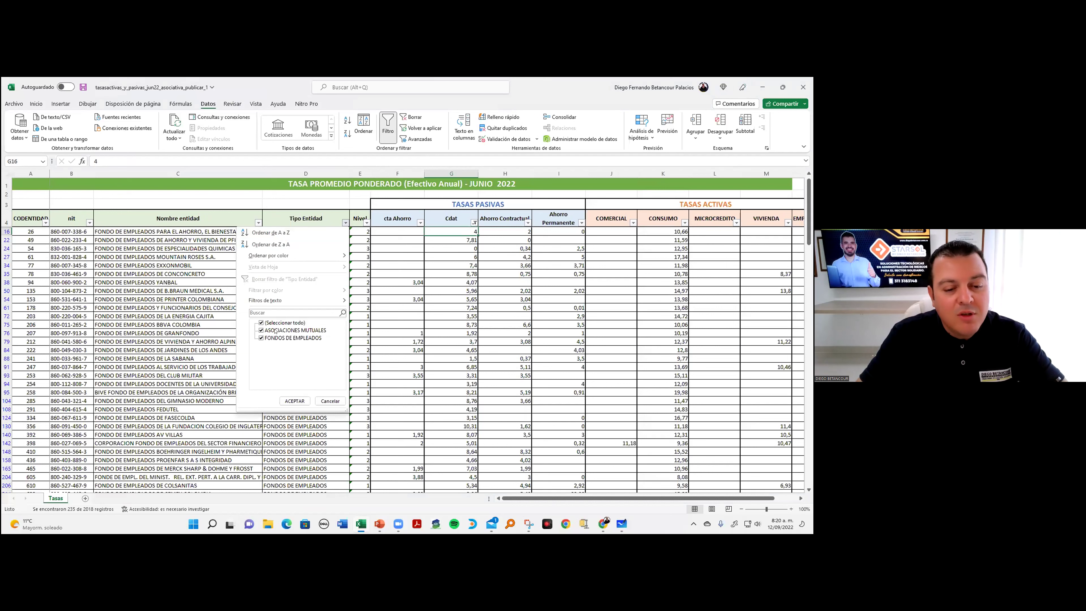
pyautogui.click(293, 401)
# - Delete the outlying Cdat rate of 42 from the FONDO DE EMPLEADOS DE ALIMENTOS CARNICOS row
pyautogui.click(446, 239)
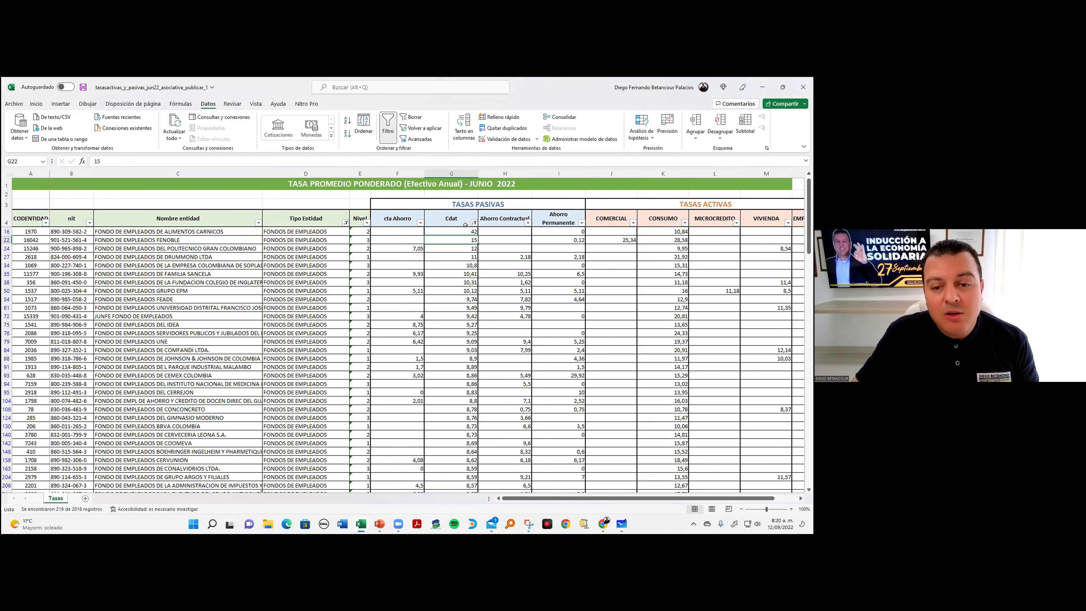
pyautogui.press('Up')
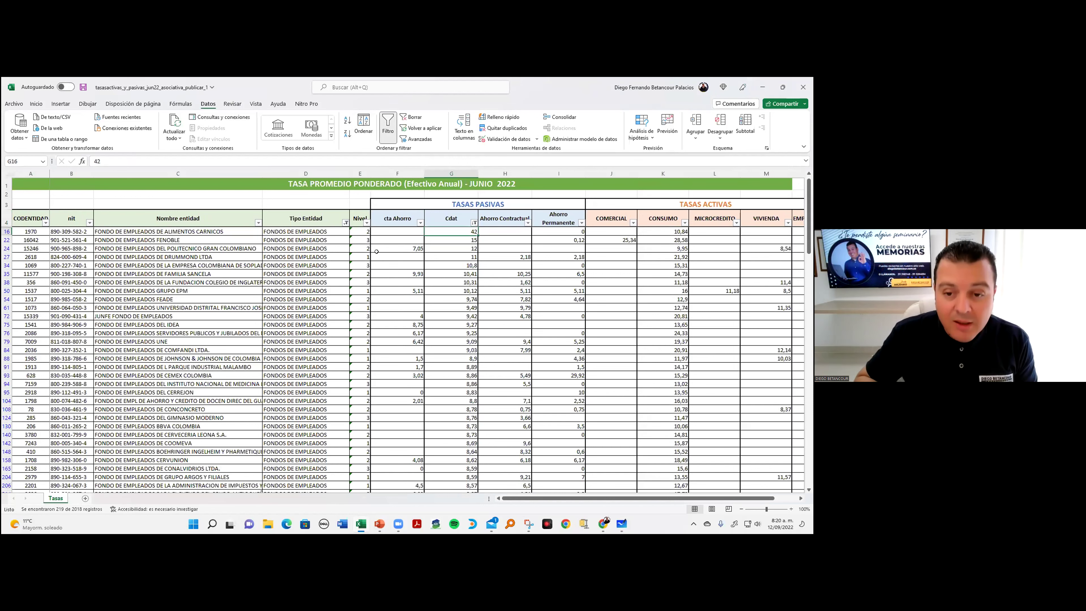
pyautogui.press('Delete')
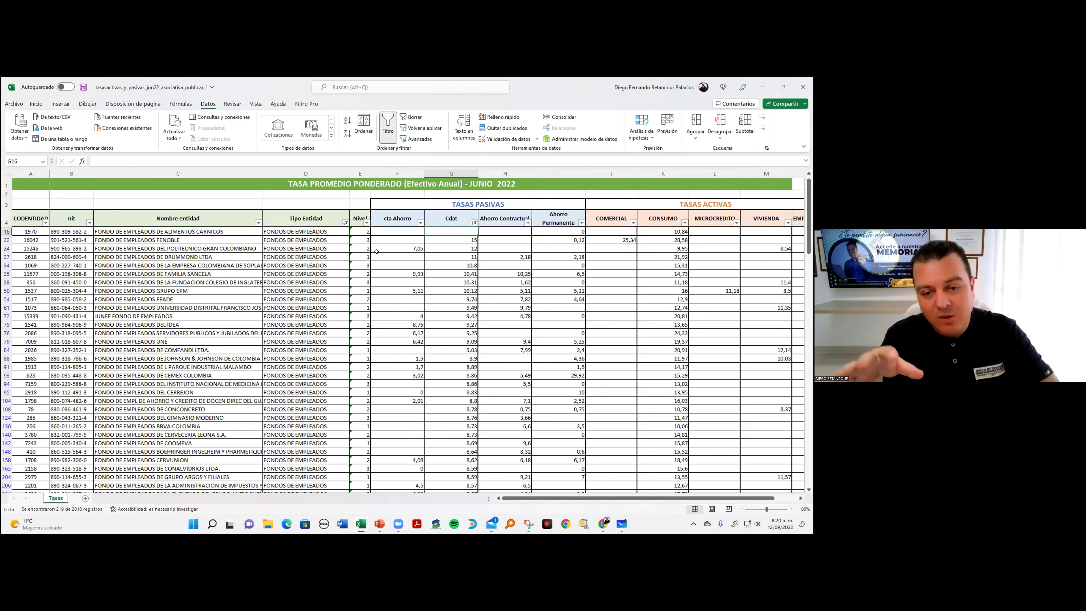
# - Review the highest Cdat rates and select the Cdat cells from 15 down to 2,01 to check their average
pyautogui.click(444, 242)
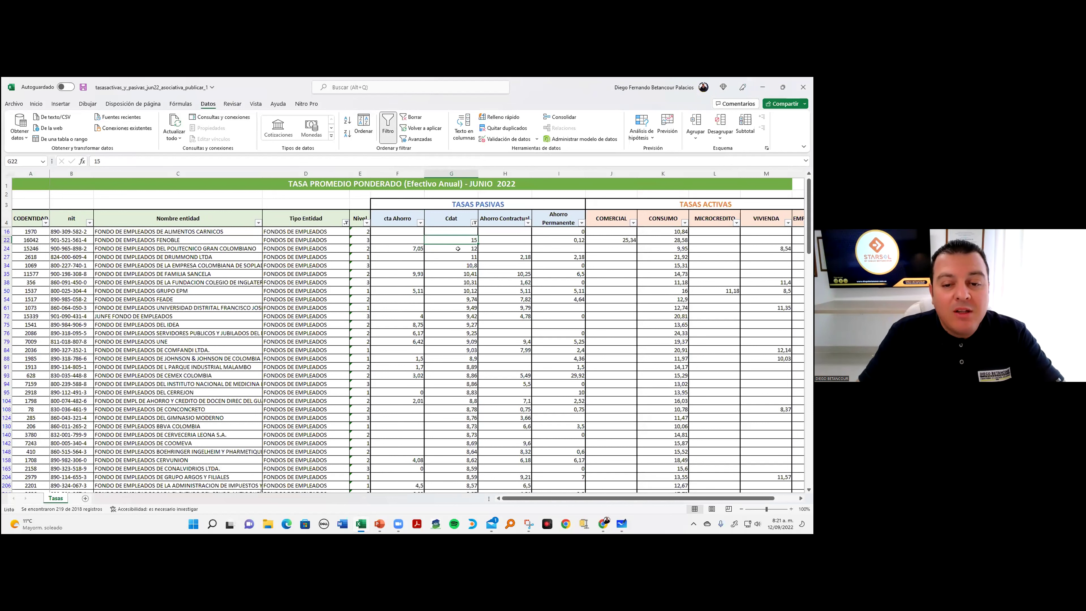
pyautogui.press('Down')
pyautogui.press('Down')
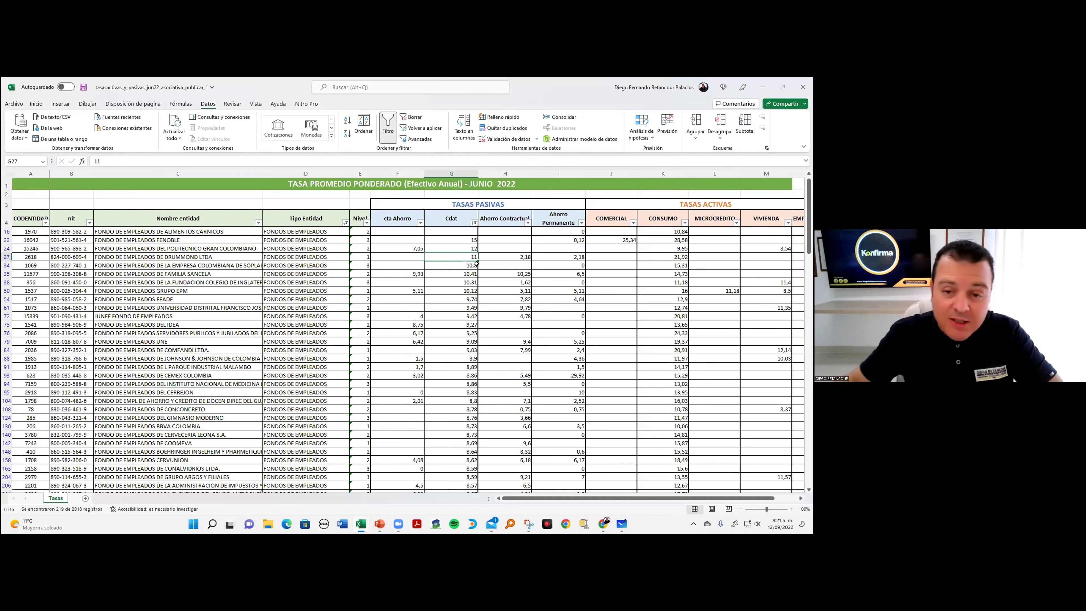
pyautogui.press('Up')
pyautogui.press('Up')
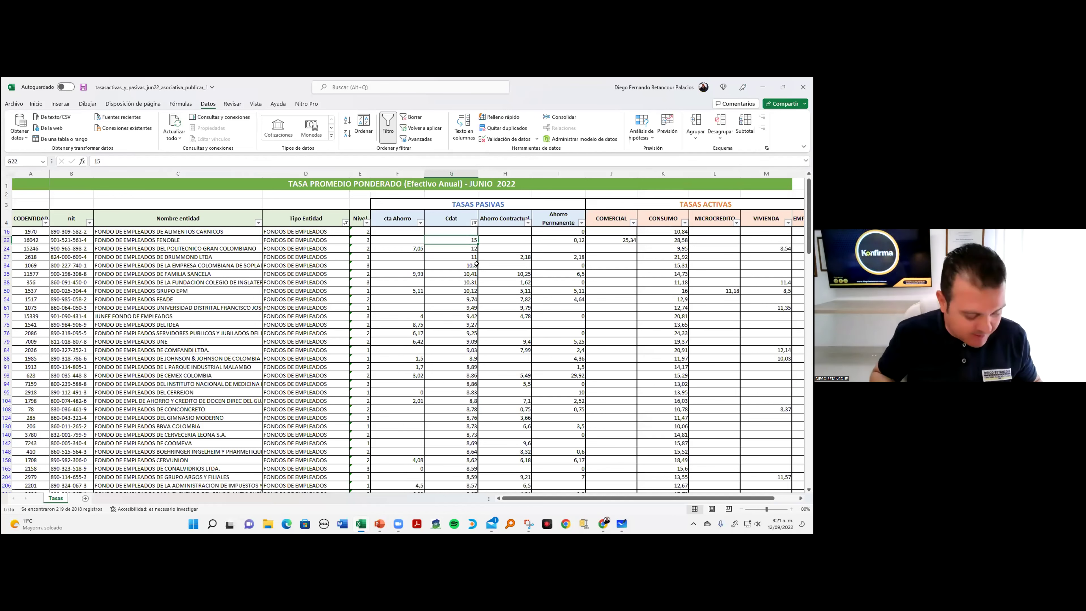
pyautogui.moveTo(477, 263); pyautogui.dragTo(479, 409)
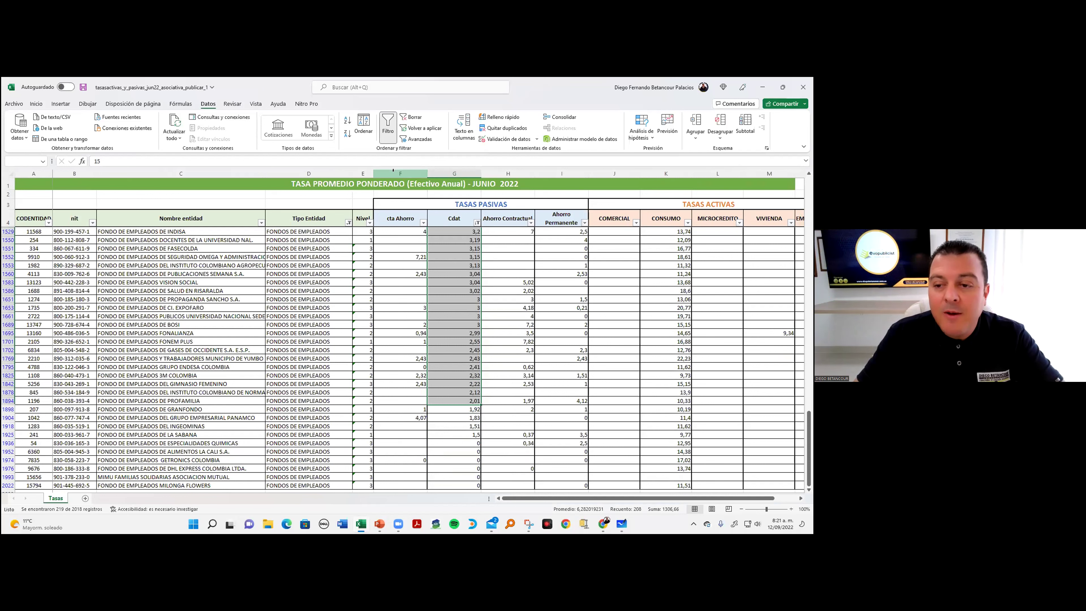
# - Clear the Cdat filter and filter the VIVIENDA column to exclude 0, the highest listed rate and blank cells
pyautogui.click(649, 265)
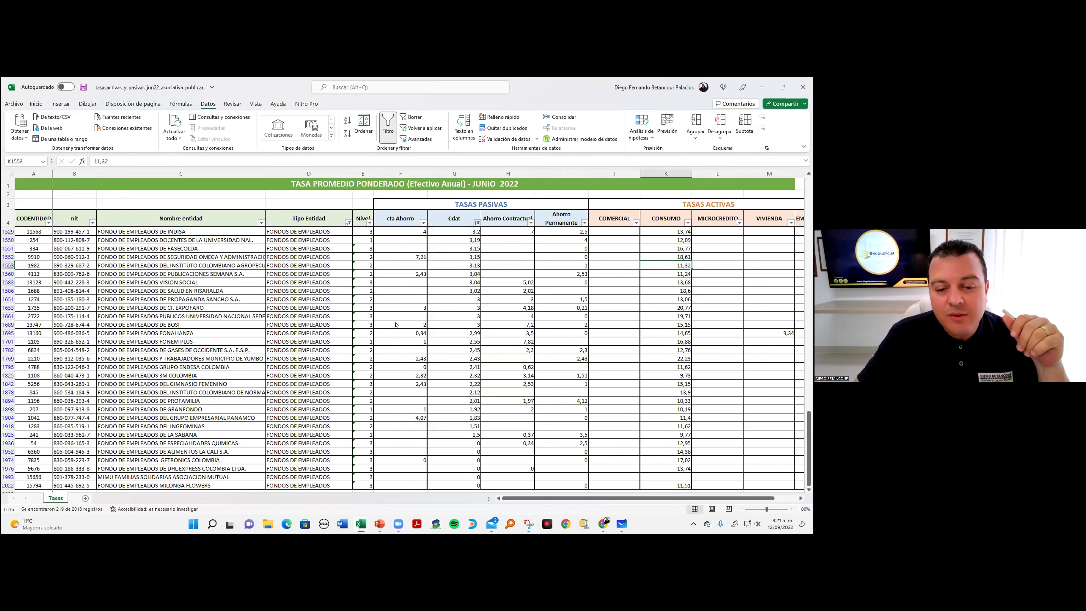
pyautogui.hotkey('ctrl', 'z')
pyautogui.click(791, 223)
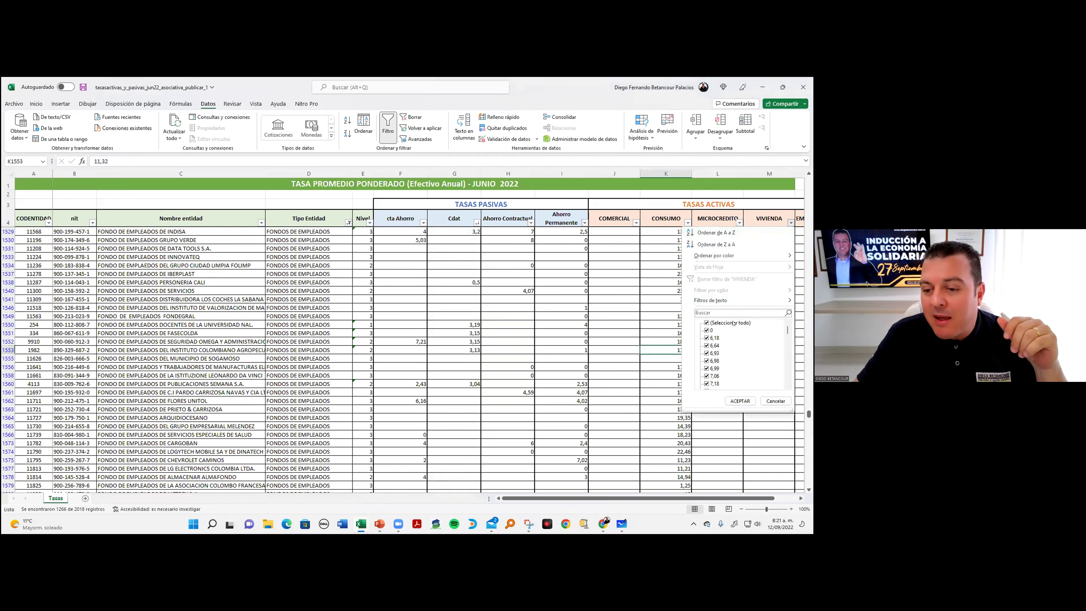
pyautogui.click(710, 330)
pyautogui.scroll(-10, 769, 376)
pyautogui.click(706, 384)
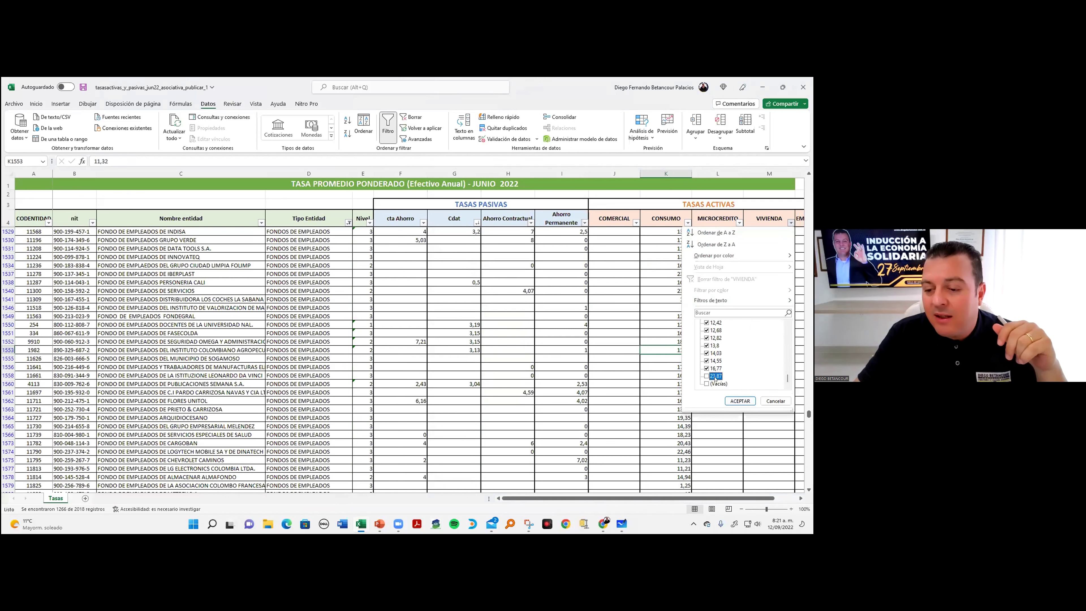
pyautogui.click(739, 400)
pyautogui.click(769, 230)
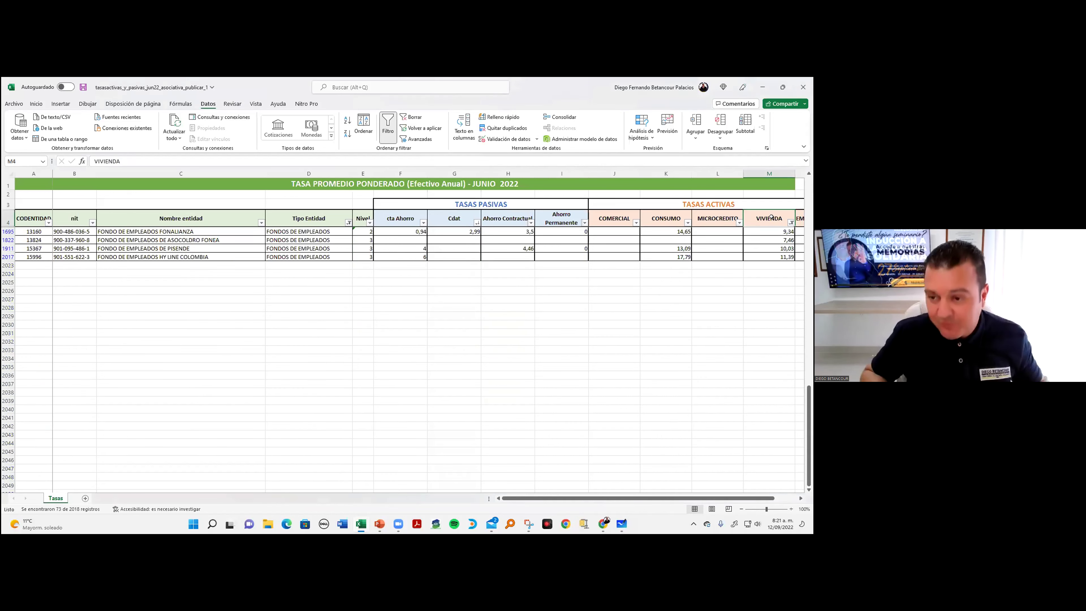
# - Select the filtered VIVIENDA rates from 11,61 down to 11,39 to check their average
pyautogui.hotkey('ctrl', 'Up')
pyautogui.hotkey('ctrl', 'shift', 'Down')
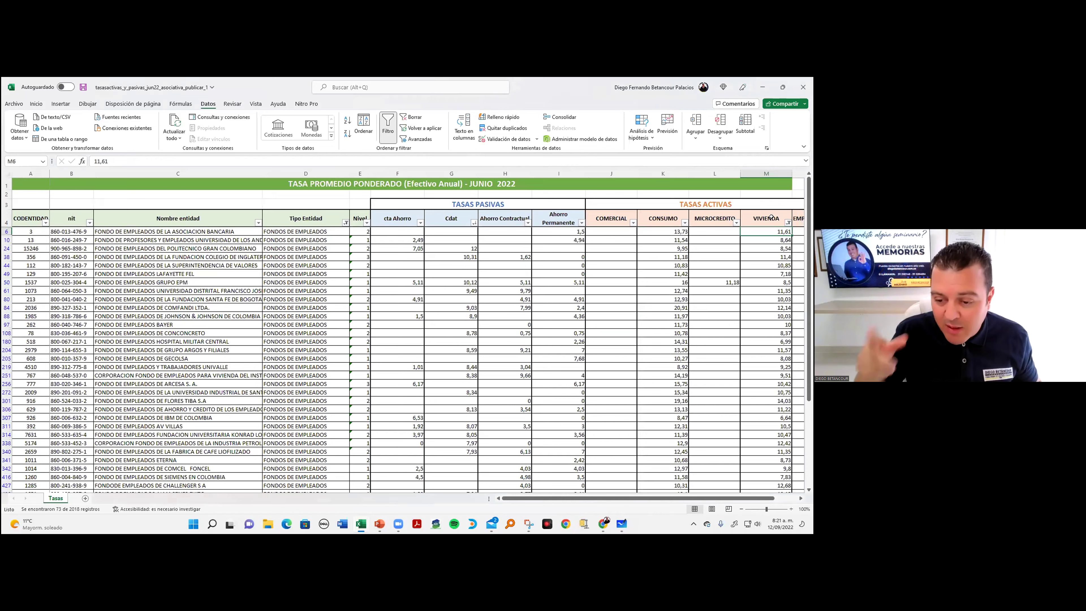
pyautogui.click(772, 218)
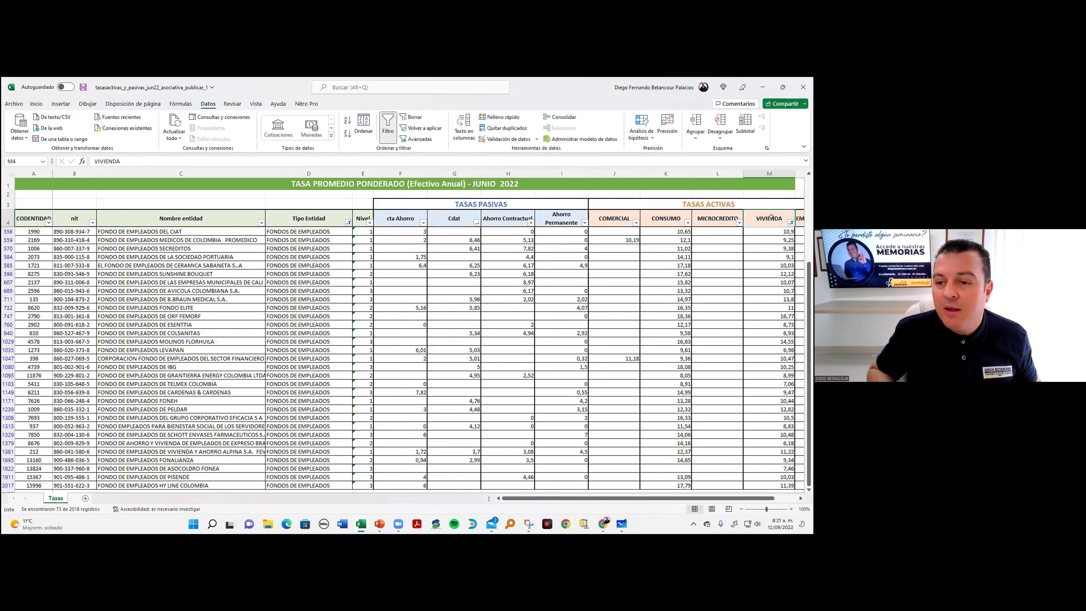
pyautogui.press('Down')
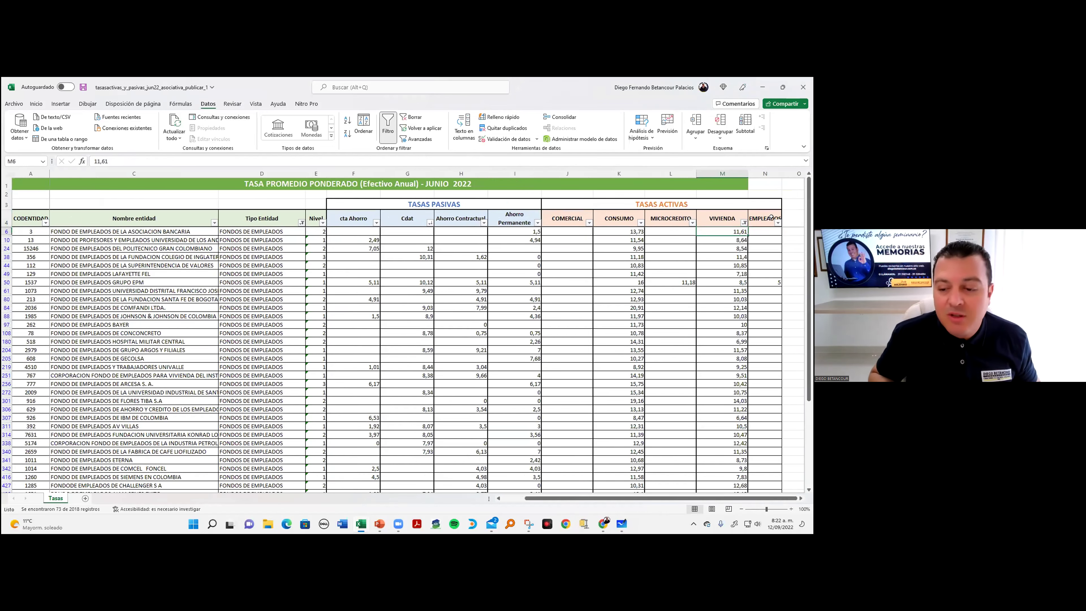
pyautogui.hotkey('ctrl', 'shift', 'Down')
pyautogui.scroll(-7, 772, 218)
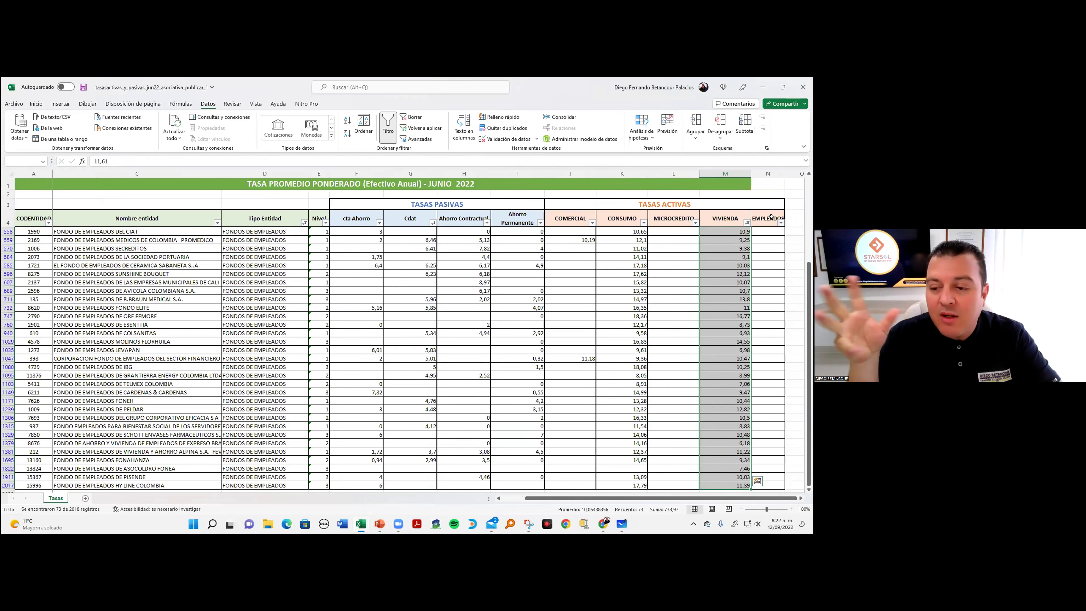
# - Sort the table by VIVIENDA in descending order and select the rates from 16,77 down to 6,18 to check their average
pyautogui.click(743, 248)
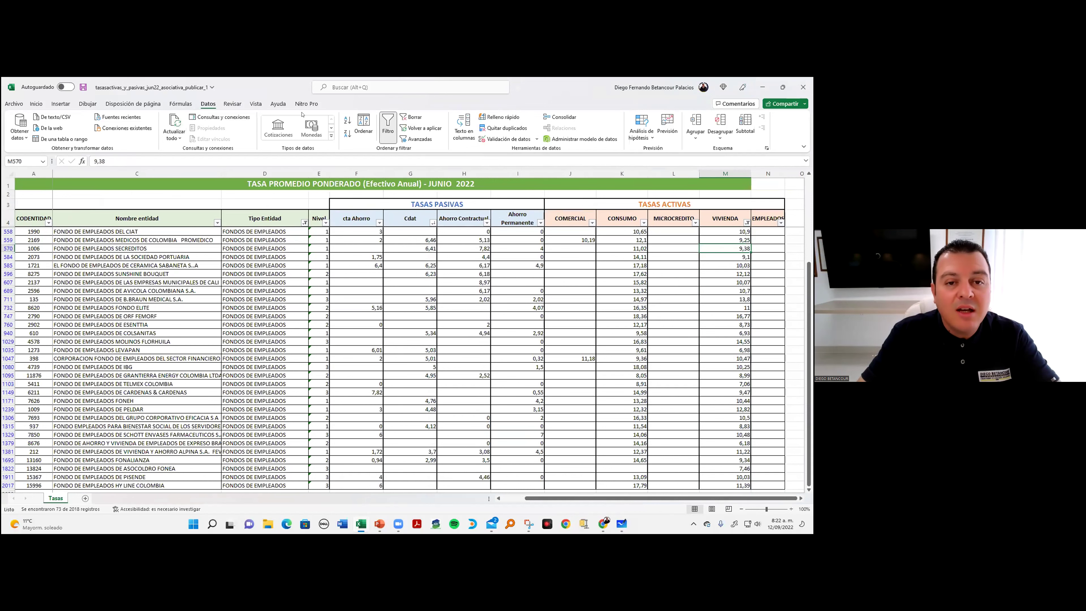
pyautogui.click(347, 133)
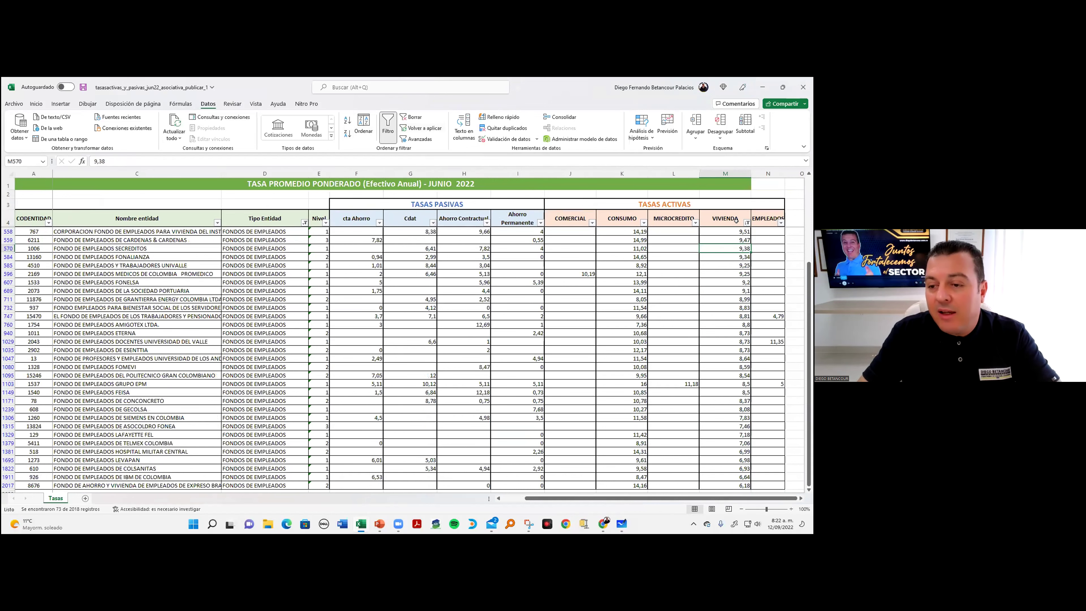
pyautogui.hotkey('ctrl', 'Up')
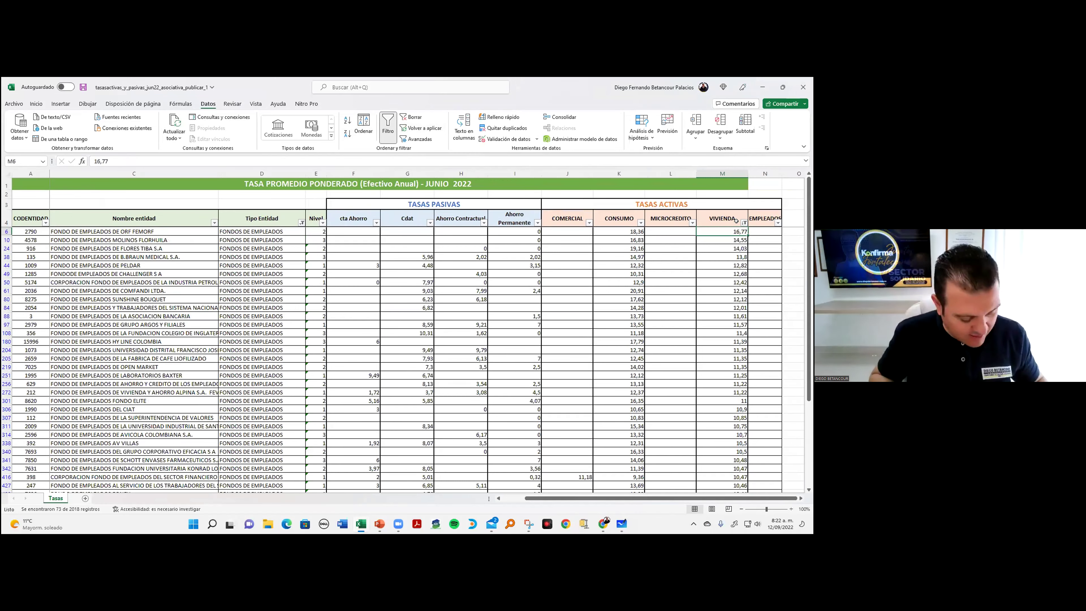
pyautogui.hotkey('ctrl', 'shift', 'Down')
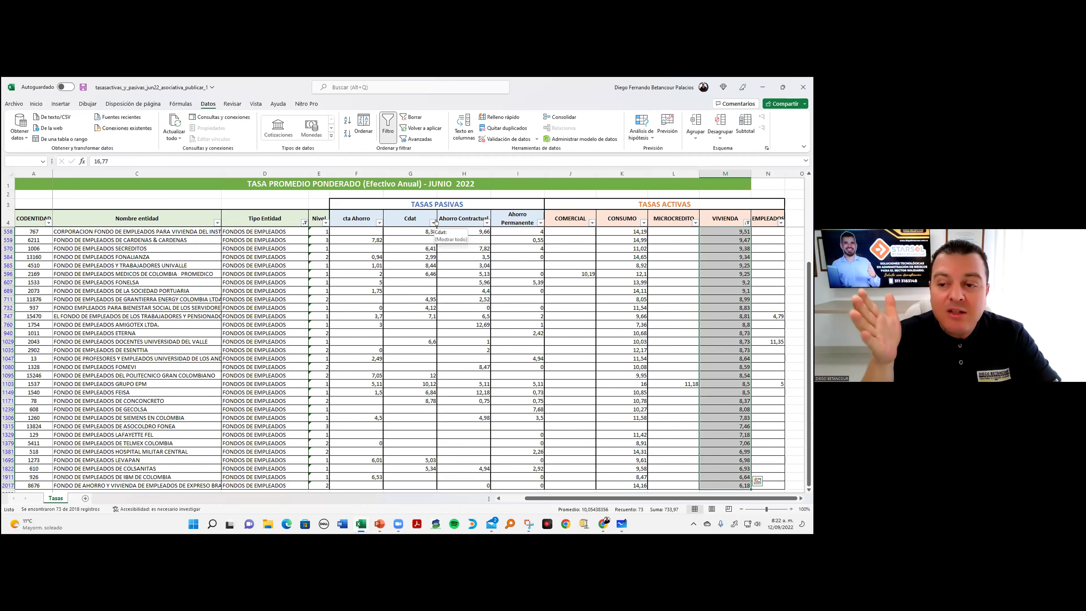
# - Narrow the rate columns from cta Ahorro through EMPLEADOS and reselect the VIVIENDA rates to check their average
pyautogui.moveTo(767, 174); pyautogui.dragTo(357, 173)
pyautogui.click(533, 217)
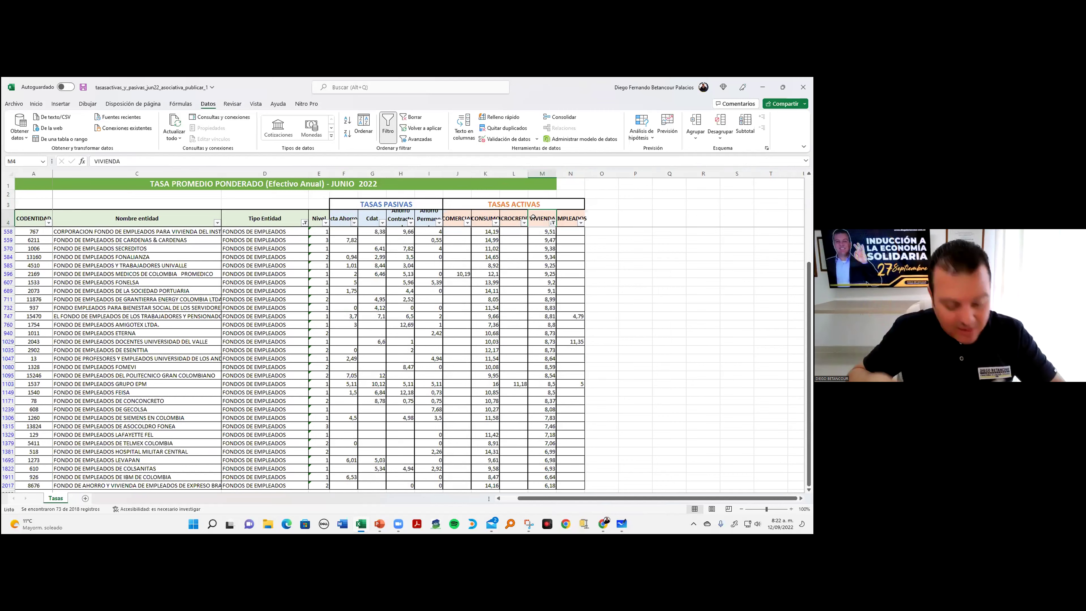
pyautogui.moveTo(541, 485); pyautogui.dragTo(533, 217)
pyautogui.scroll(-1, 533, 217)
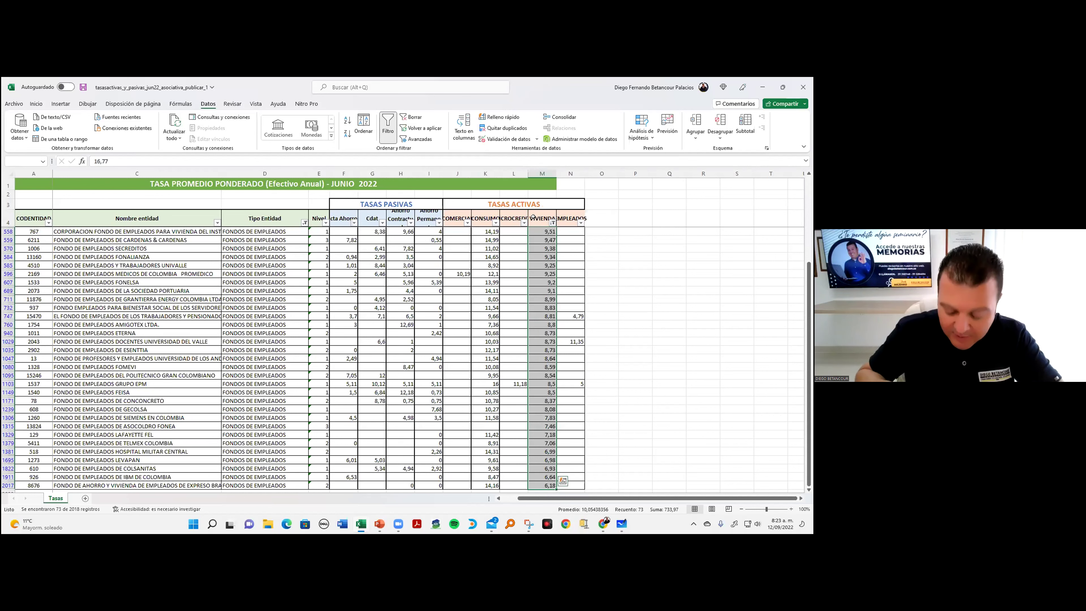
pyautogui.press('Left')
pyautogui.press('Left')
pyautogui.press('Left')
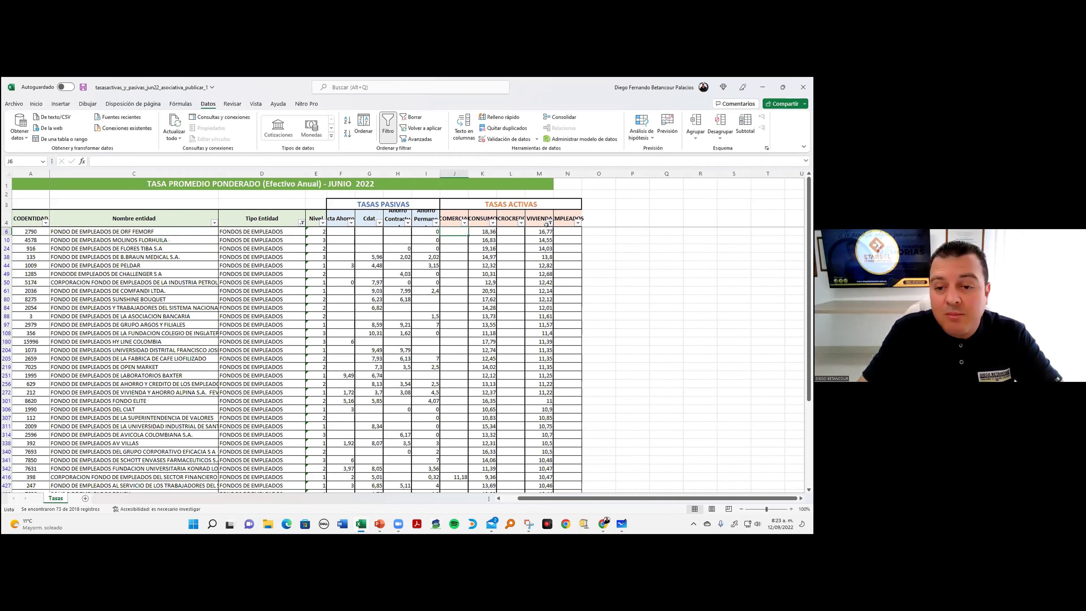
# - Clear the filter on the VIVIENDA column
pyautogui.click(548, 224)
pyautogui.click(549, 223)
pyautogui.click(464, 321)
pyautogui.click(498, 402)
pyautogui.click(492, 231)
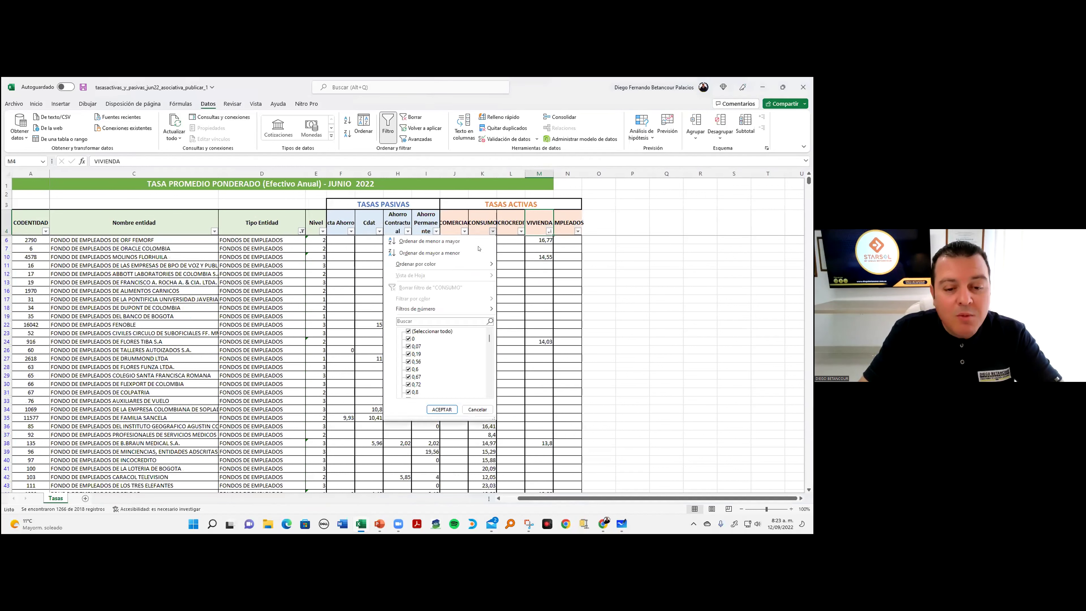
pyautogui.click(408, 338)
pyautogui.click(408, 346)
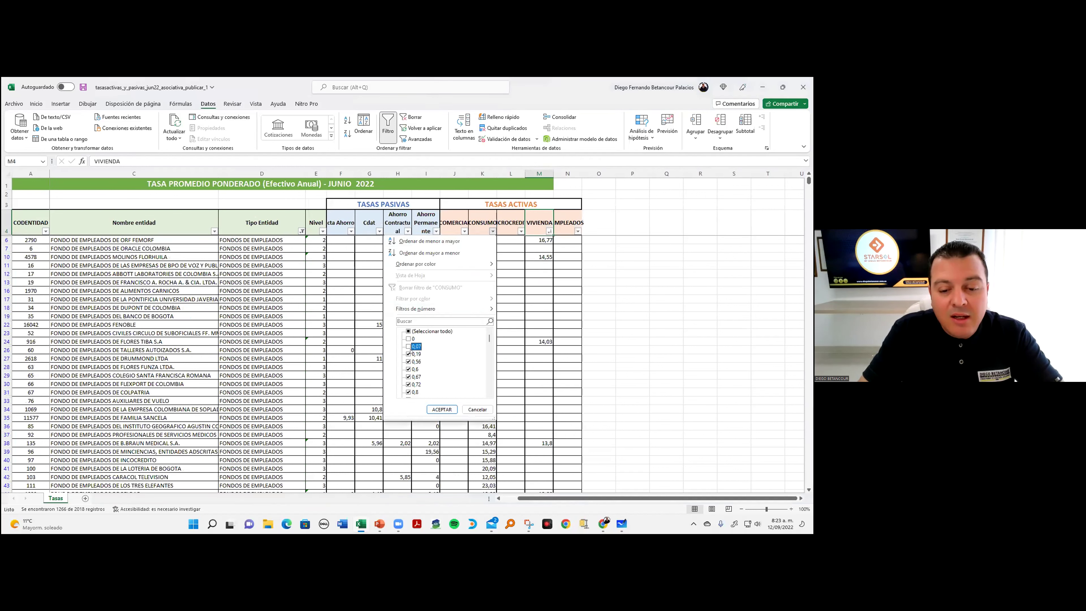
pyautogui.click(408, 353)
pyautogui.click(408, 361)
pyautogui.click(409, 369)
pyautogui.click(408, 376)
pyautogui.click(408, 384)
pyautogui.click(408, 392)
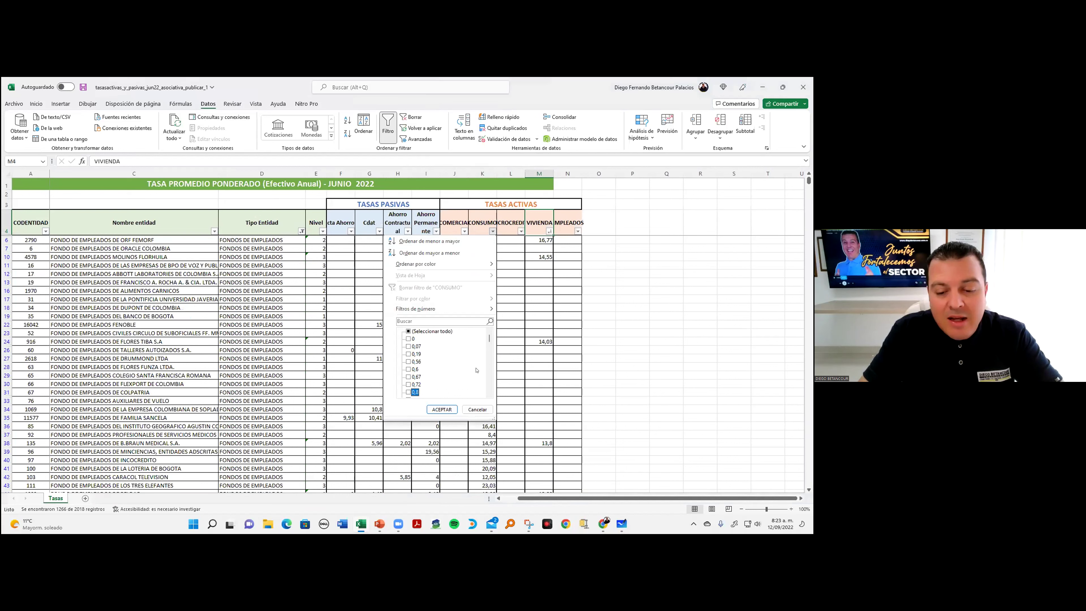
pyautogui.scroll(-2, 461, 353)
pyautogui.click(415, 339)
pyautogui.click(415, 347)
pyautogui.click(414, 361)
pyautogui.click(415, 354)
pyautogui.click(410, 368)
pyautogui.click(410, 376)
pyautogui.click(411, 384)
pyautogui.click(411, 392)
pyautogui.click(490, 372)
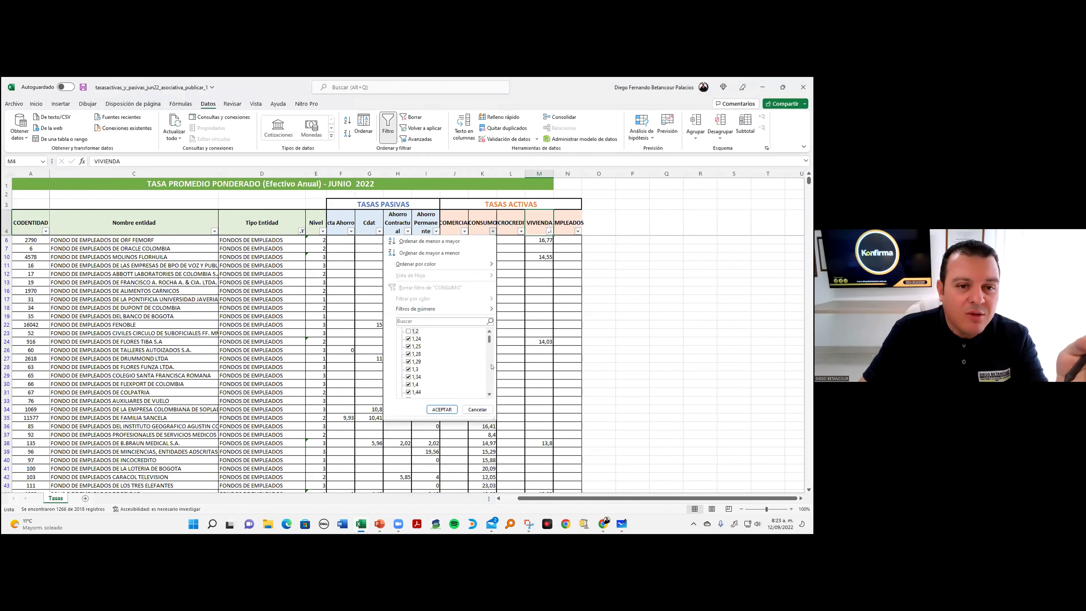
pyautogui.click(490, 378)
pyautogui.click(489, 379)
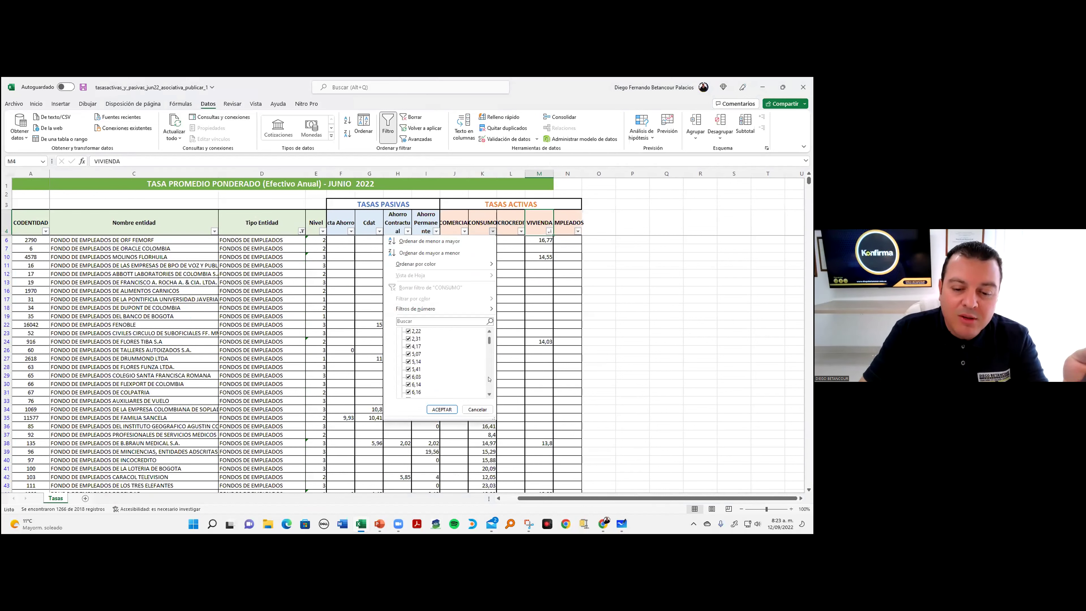
pyautogui.click(489, 332)
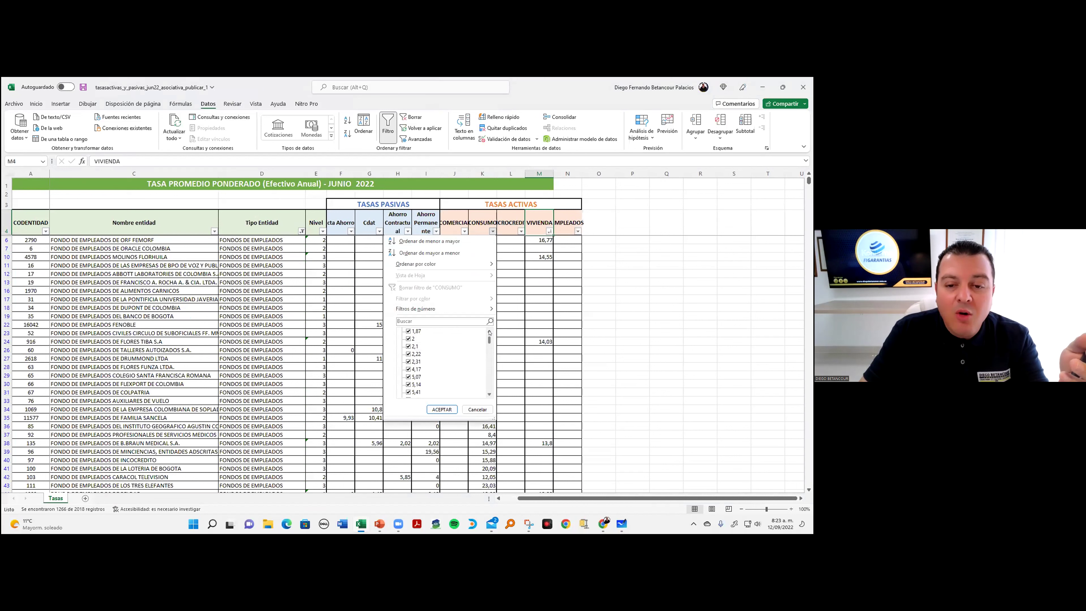
pyautogui.click(489, 332)
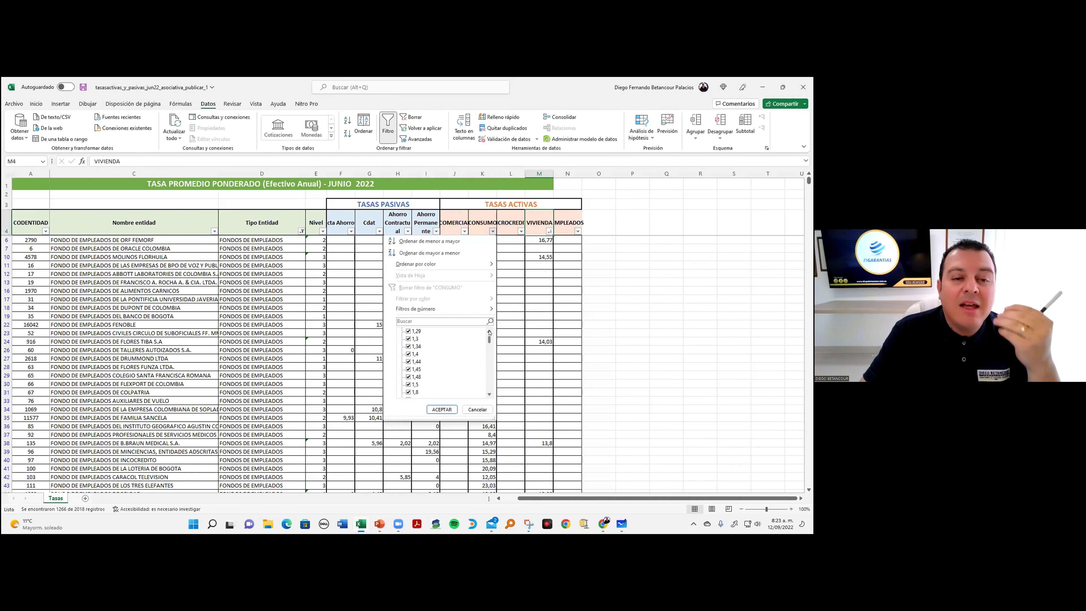
pyautogui.click(490, 366)
pyautogui.click(490, 371)
pyautogui.click(490, 370)
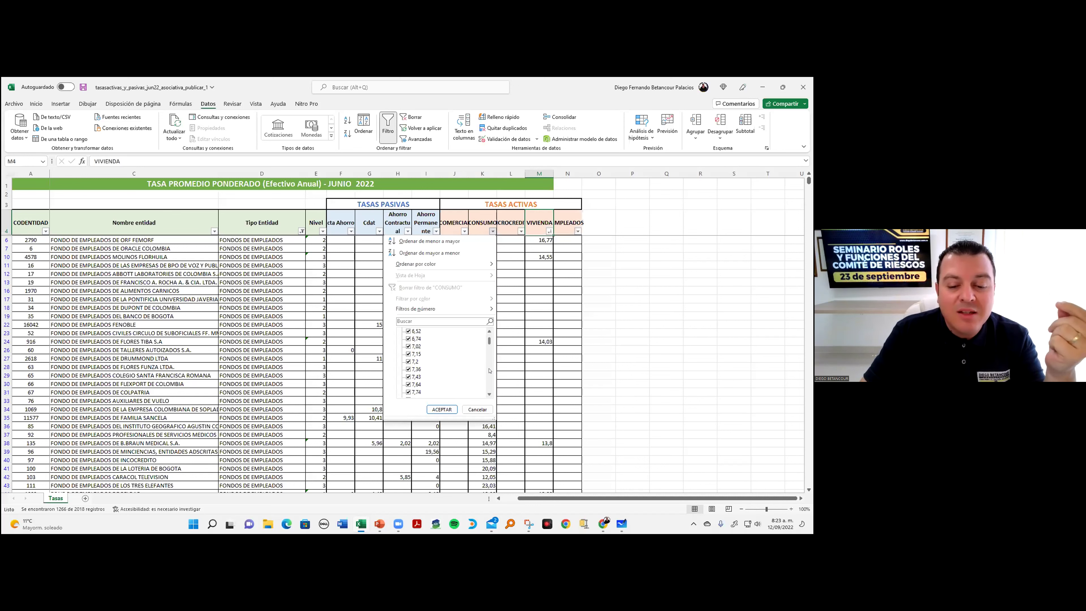
pyautogui.scroll(10, 490, 342)
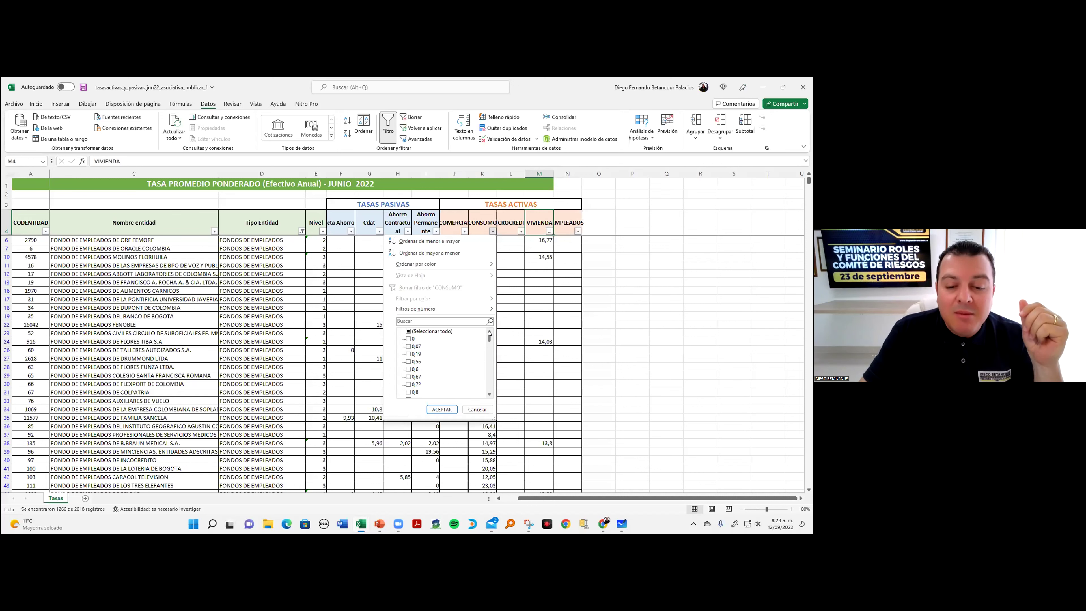
pyautogui.click(490, 359)
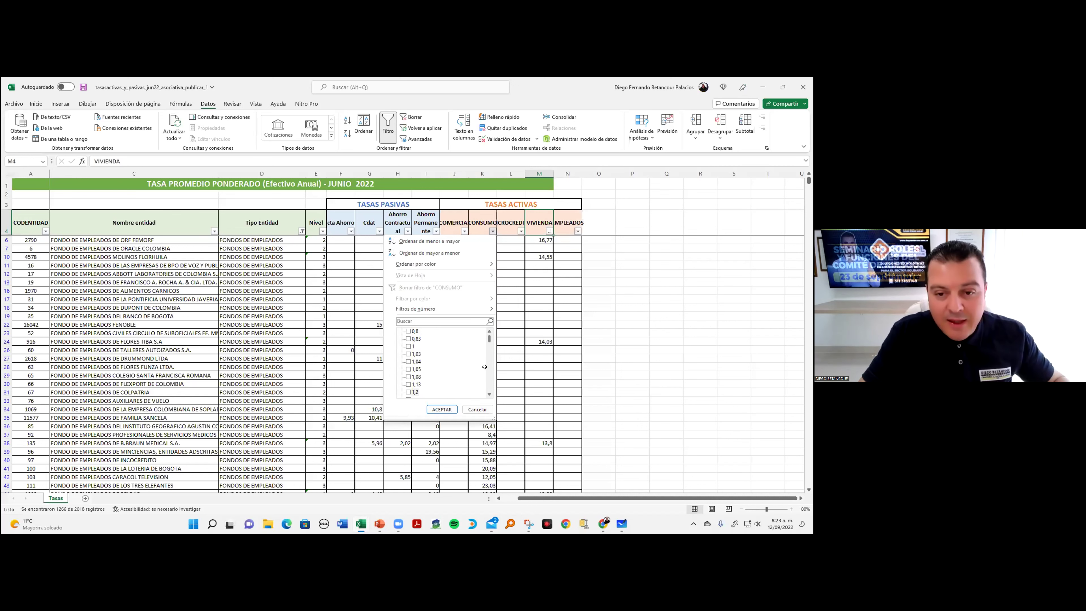
pyautogui.press('Escape')
# - Sort the table by CONSUMO in descending order and delete the lowest CONSUMO rates from 2,31 down to 0
pyautogui.click(485, 247)
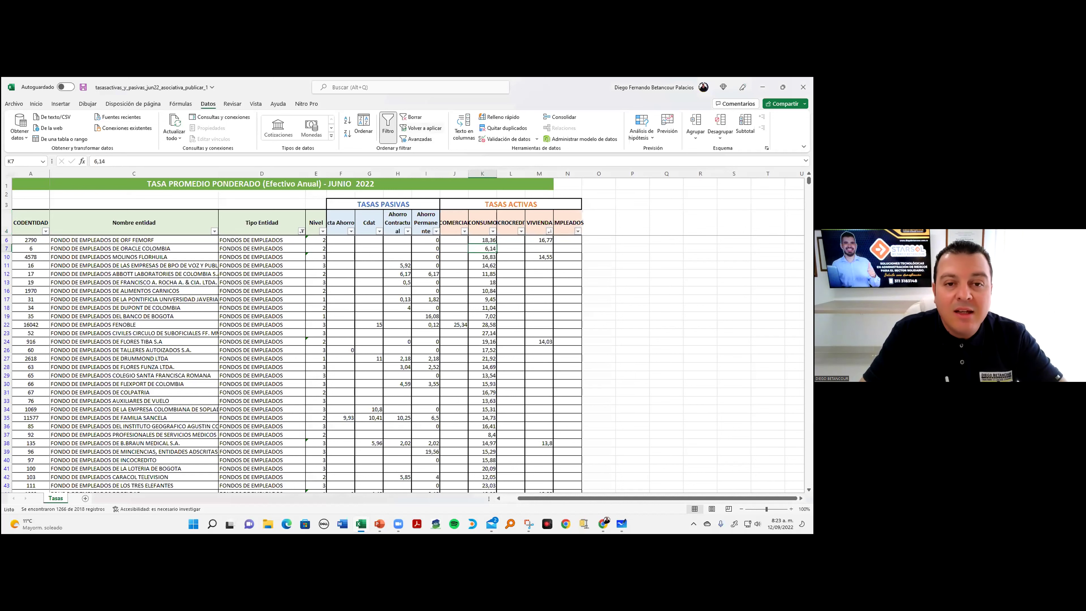
pyautogui.click(347, 133)
pyautogui.hotkey('ctrl', 'Down')
pyautogui.hotkey('ctrl', 'Down')
pyautogui.hotkey('shift', 'Up')
pyautogui.hotkey('shift', 'Up')
pyautogui.hotkey('shift', 'Up')
pyautogui.hotkey('shift', 'Up')
pyautogui.hotkey('shift', 'Up')
pyautogui.hotkey('shift', 'Up')
pyautogui.hotkey('shift', 'Up')
pyautogui.hotkey('shift', 'Up')
pyautogui.hotkey('shift', 'Up')
pyautogui.hotkey('shift', 'Up')
pyautogui.hotkey('shift', 'Up')
pyautogui.hotkey('shift', 'Up')
pyautogui.hotkey('shift', 'Up')
pyautogui.hotkey('shift', 'Up')
pyautogui.hotkey('shift', 'Up')
pyautogui.hotkey('shift', 'Up')
pyautogui.hotkey('shift', 'Up')
pyautogui.hotkey('shift', 'Up')
pyautogui.hotkey('shift', 'Up')
pyautogui.hotkey('shift', 'Up')
pyautogui.hotkey('shift', 'Up')
pyautogui.hotkey('shift', 'Up')
pyautogui.hotkey('shift', 'Up')
pyautogui.hotkey('shift', 'Up')
pyautogui.hotkey('shift', 'Up')
pyautogui.hotkey('shift', 'Up')
pyautogui.hotkey('shift', 'Up')
pyautogui.hotkey('shift', 'Up')
pyautogui.hotkey('shift', 'Up')
pyautogui.hotkey('shift', 'Up')
pyautogui.hotkey('shift', 'Up')
pyautogui.hotkey('shift', 'Up')
pyautogui.hotkey('shift', 'Up')
pyautogui.hotkey('shift', 'Up')
pyautogui.hotkey('shift', 'Up')
pyautogui.hotkey('shift', 'Up')
pyautogui.hotkey('shift', 'Up')
pyautogui.hotkey('shift', 'Up')
pyautogui.hotkey('shift', 'Up')
pyautogui.hotkey('shift', 'Up')
pyautogui.hotkey('shift', 'Up')
pyautogui.hotkey('shift', 'Up')
pyautogui.hotkey('shift', 'Down')
pyautogui.hotkey('shift', 'Down')
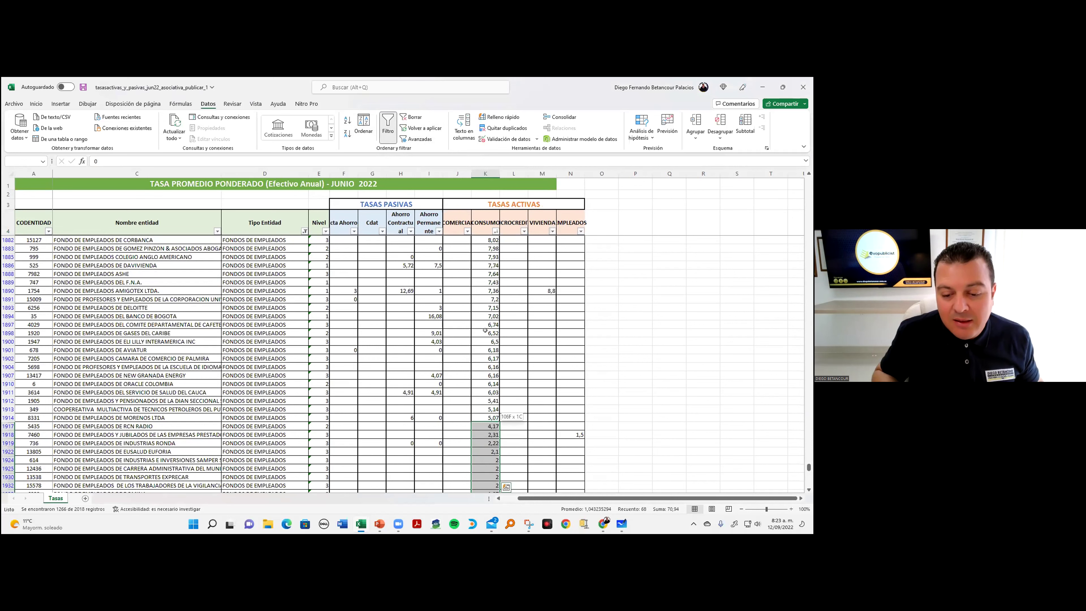
pyautogui.hotkey('shift', 'Down')
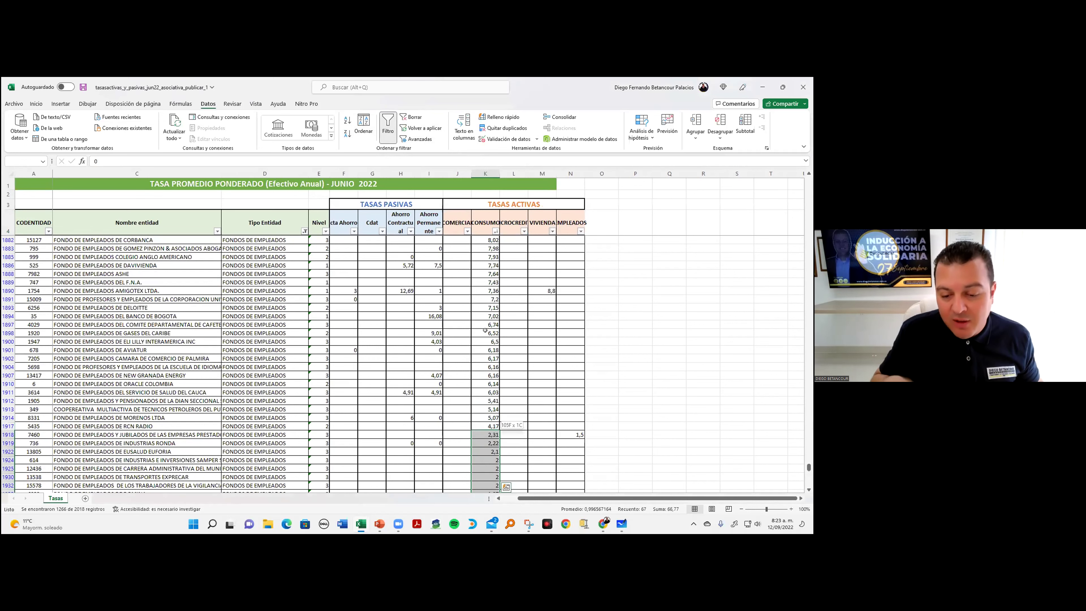
pyautogui.press('Delete')
pyautogui.hotkey('ctrl', 'Up')
pyautogui.scroll(-14, 485, 331)
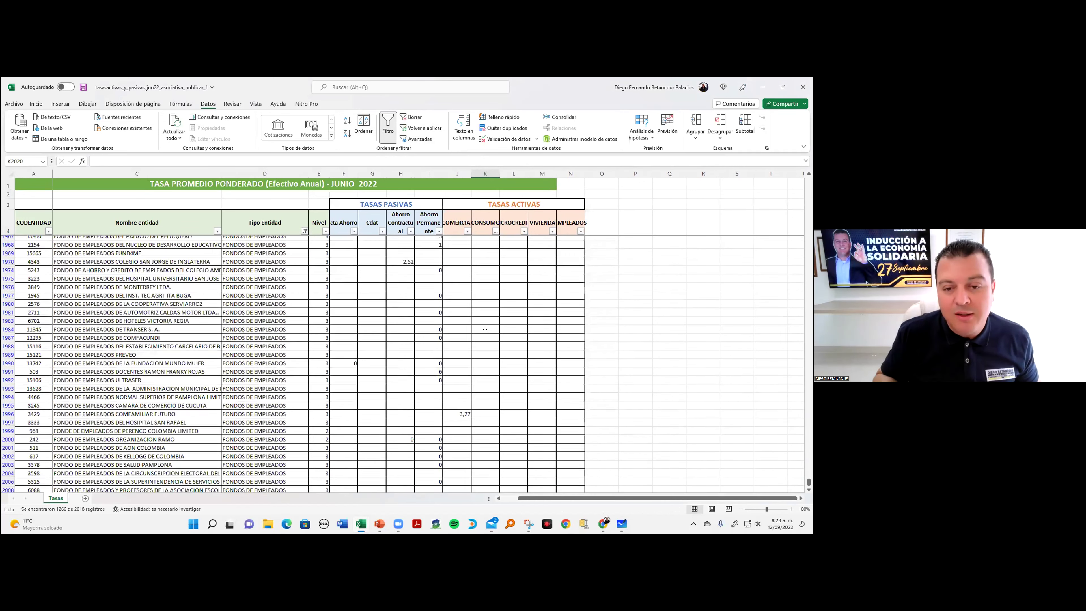
pyautogui.scroll(13, 486, 331)
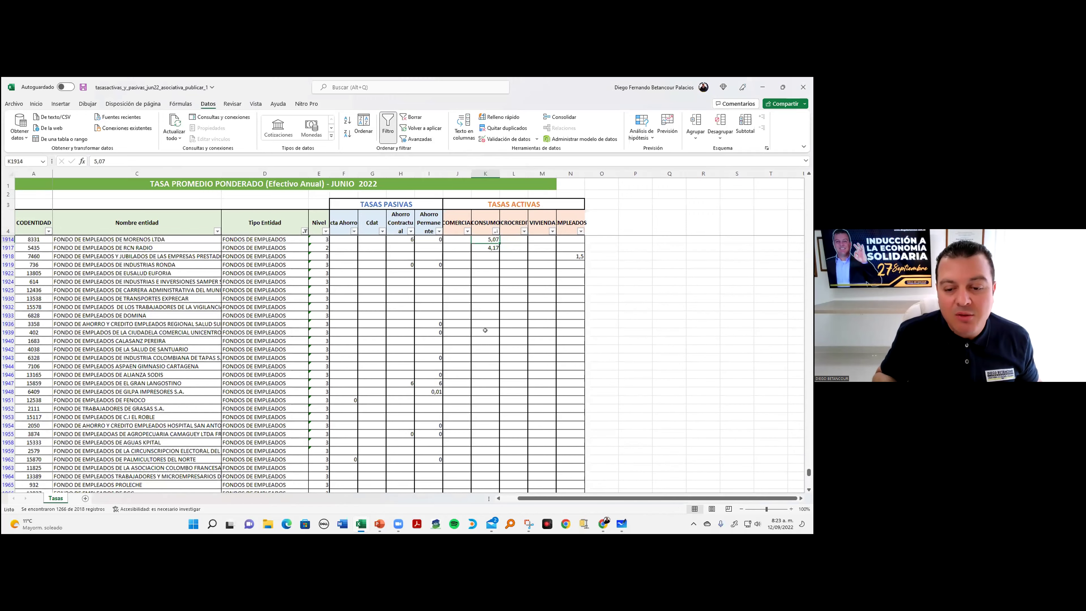
# - Delete the outlying highest CONSUMO rates through 51,38 in the INGENIO PICHICHI row, and select the rates from 30,02 downward to check their average
pyautogui.hotkey('ctrl', 'Up')
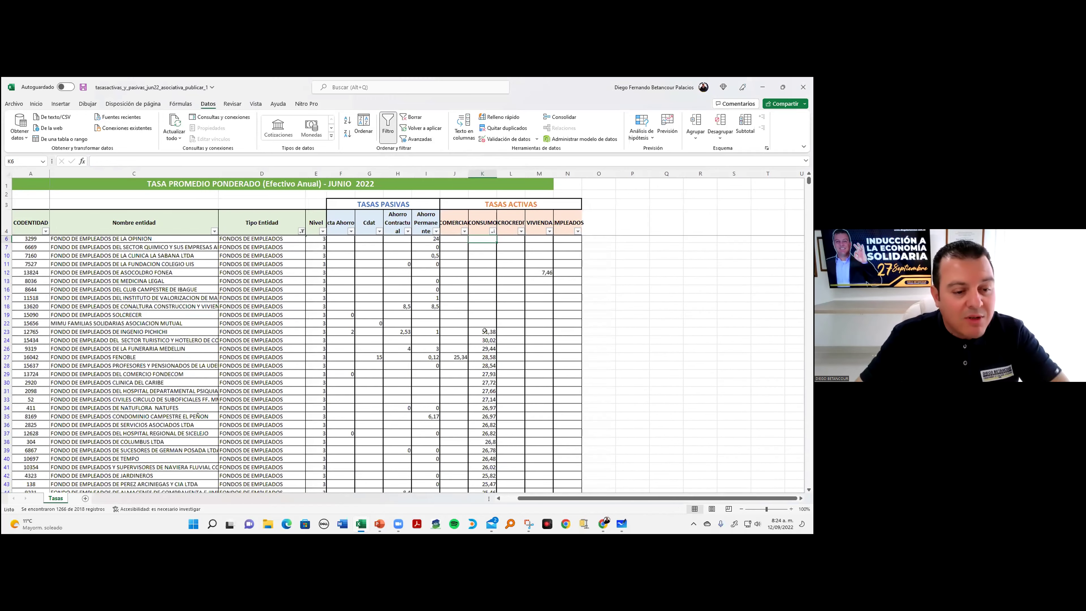
pyautogui.click(485, 330)
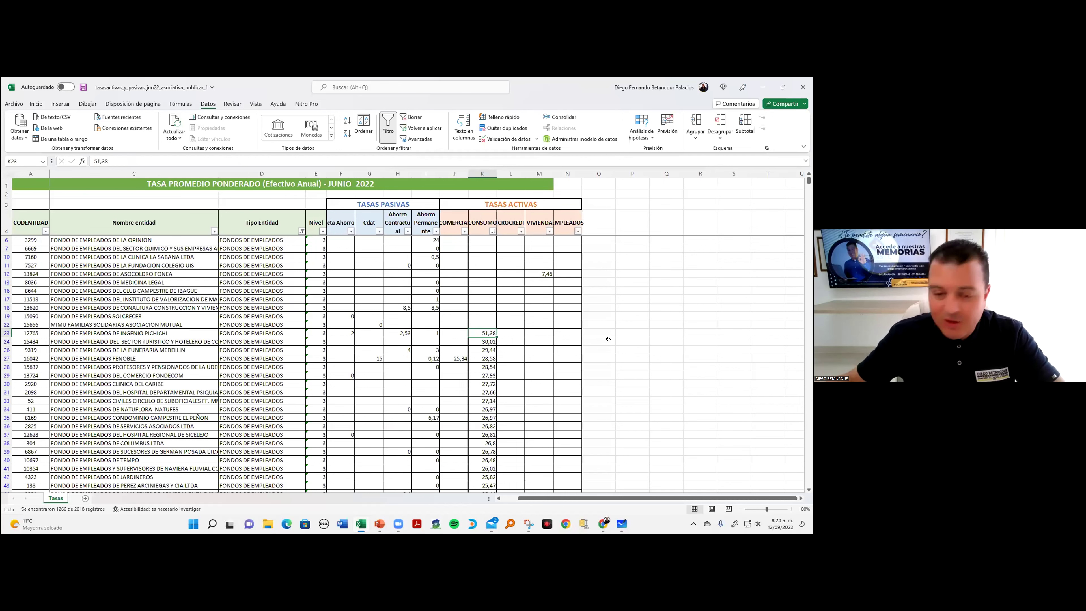
pyautogui.press('Delete')
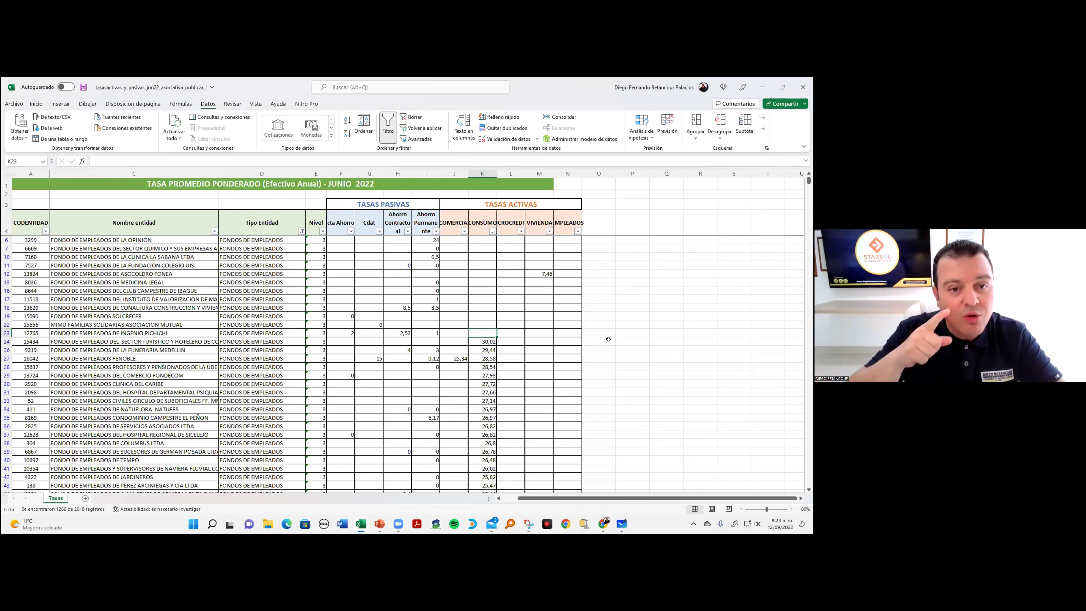
pyautogui.press('Down')
pyautogui.hotkey('ctrl', 'shift', 'Down')
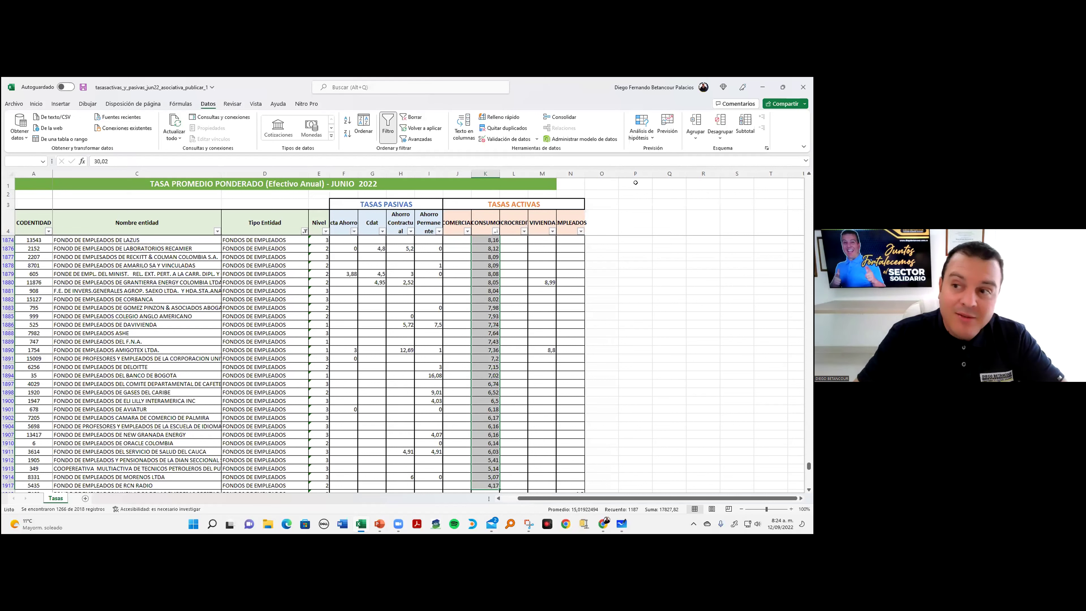
# - Close the June 2022 rates workbook without saving the changes
pyautogui.click(802, 87)
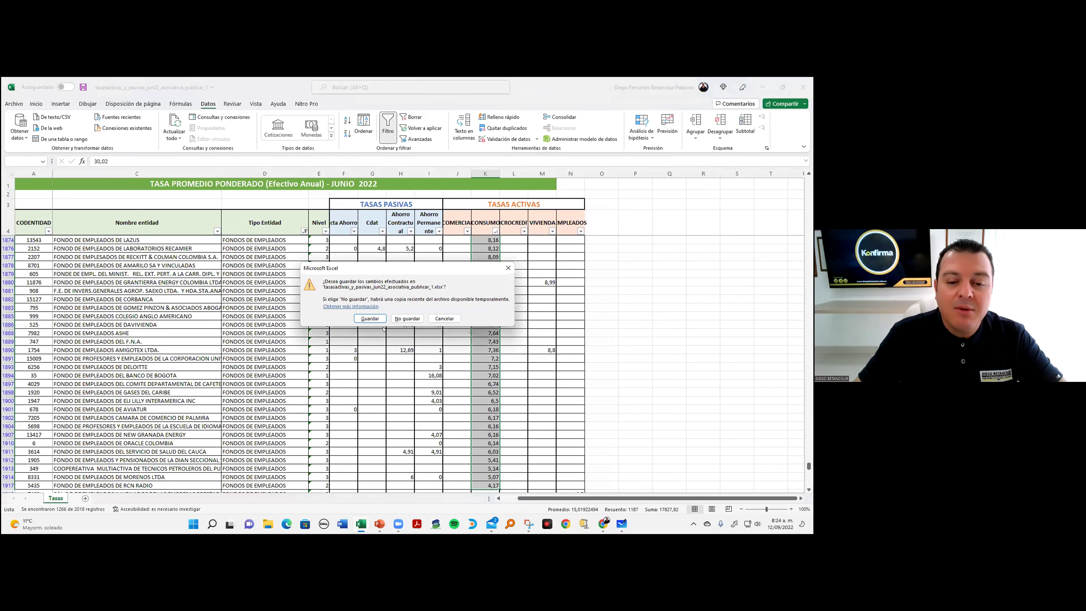
pyautogui.click(406, 318)
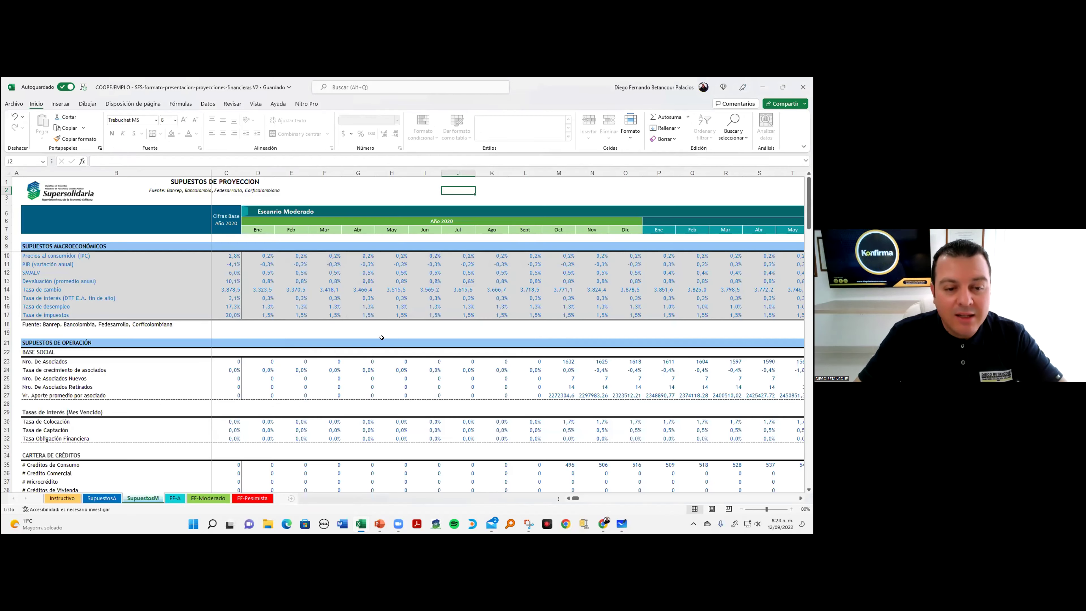
# - Switch to the Superintendencia Financiera site in Chrome and open Interactúe con las cifras under Informes y Cifras
pyautogui.click(603, 523)
pyautogui.click(138, 85)
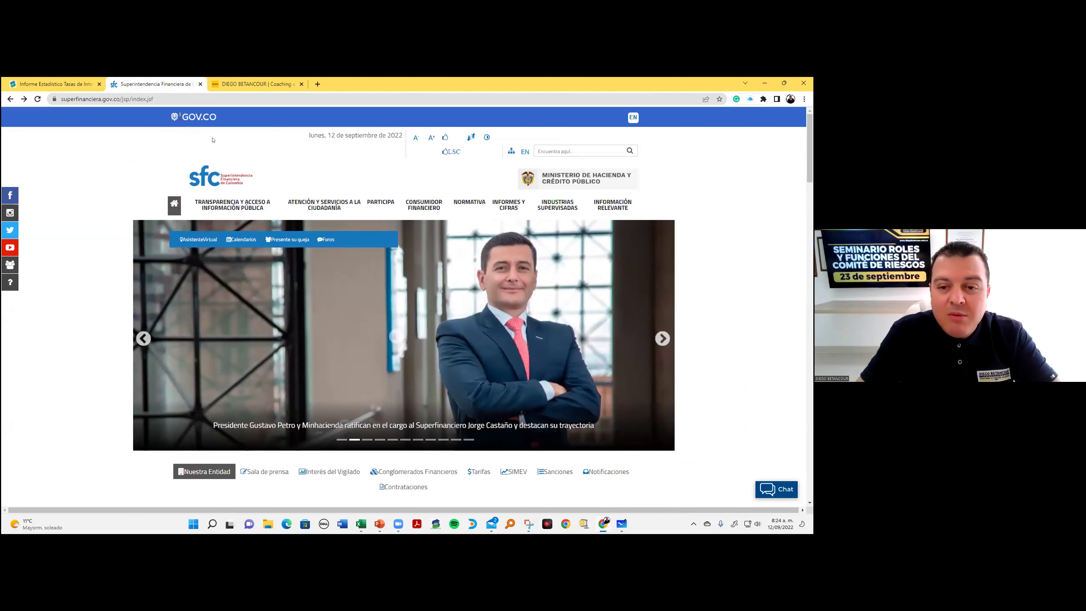
pyautogui.moveTo(559, 217)
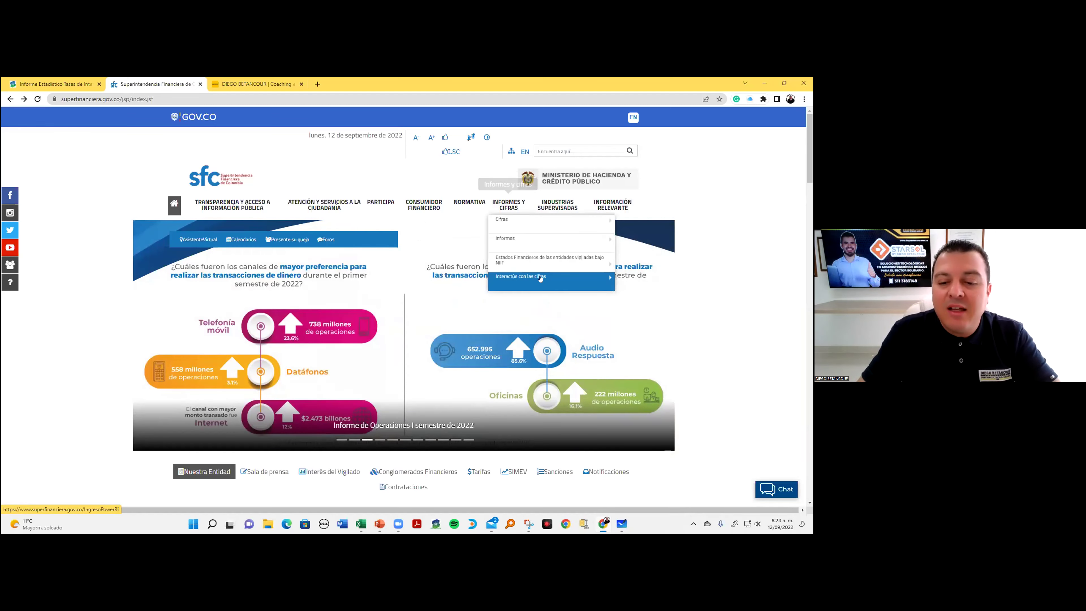
pyautogui.click(540, 278)
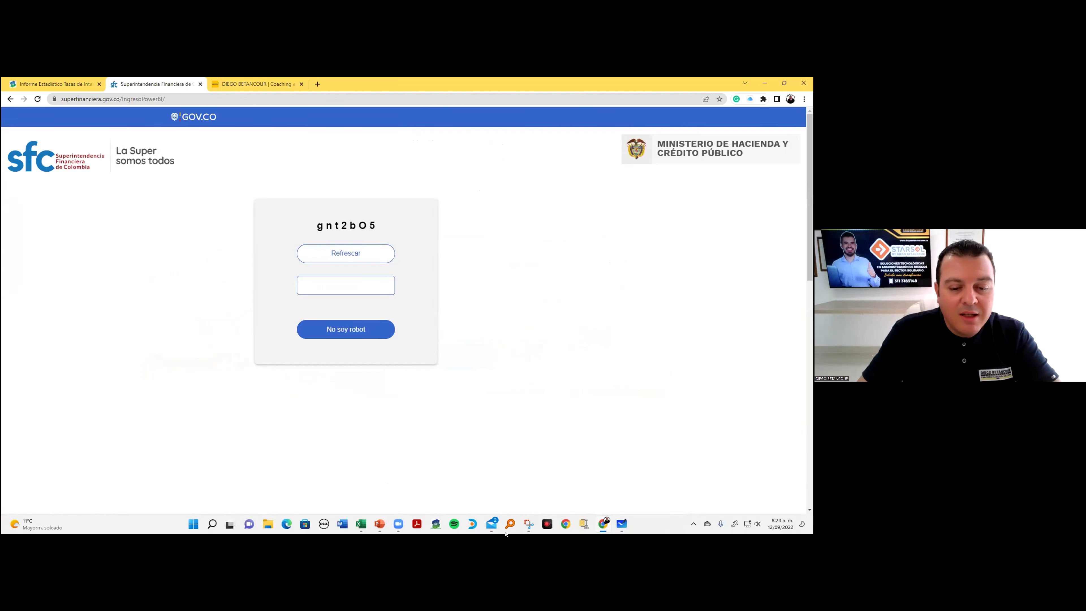
# - Enter the displayed verification code and submit the robot check to access the interactive reports
pyautogui.click(324, 285)
pyautogui.write('gnt')
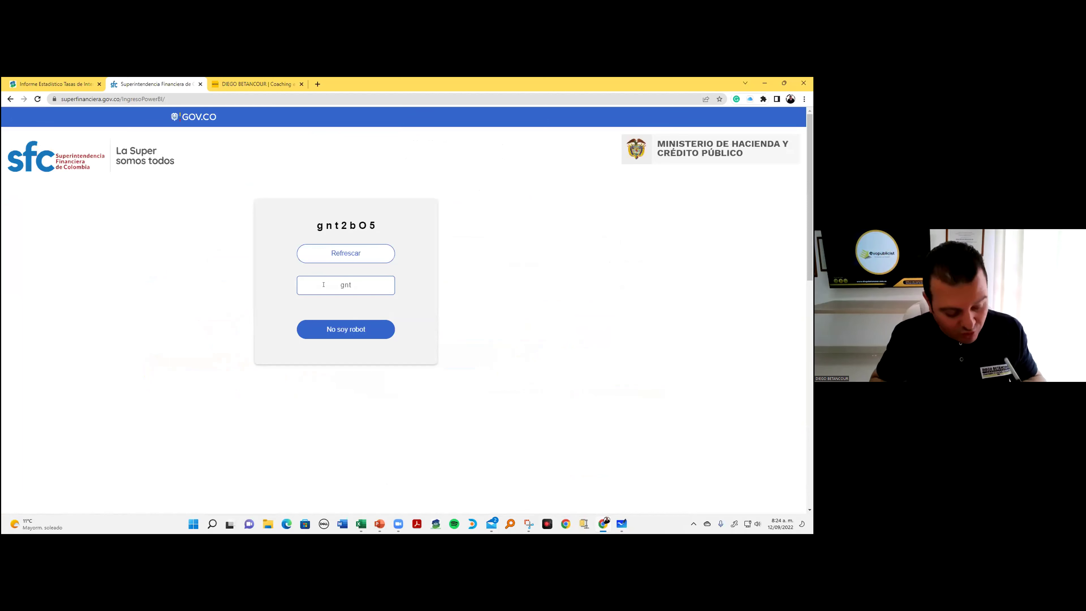
pyautogui.write('2')
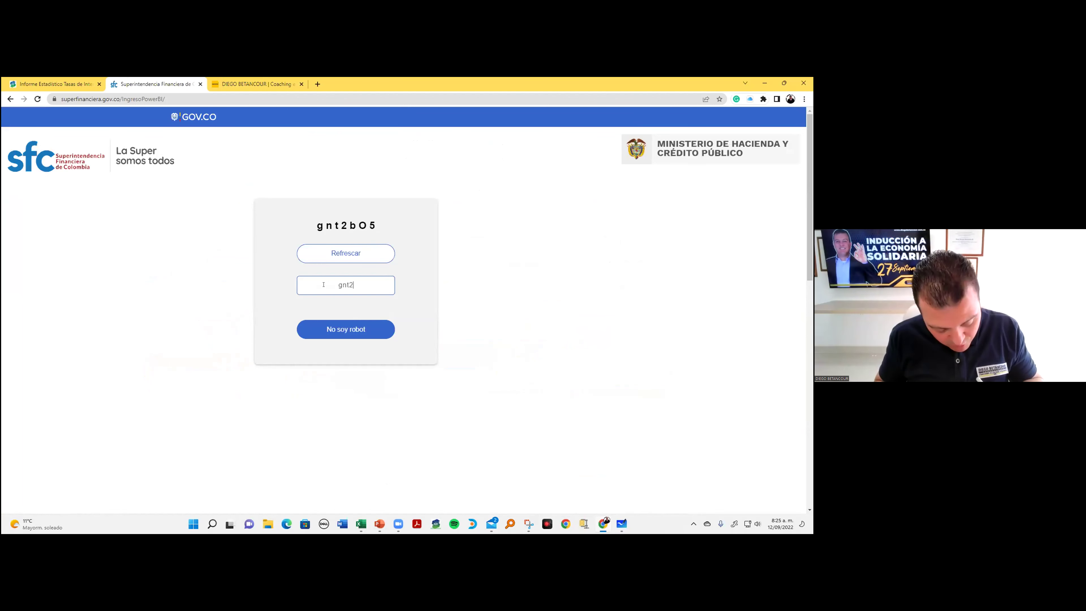
pyautogui.write('b')
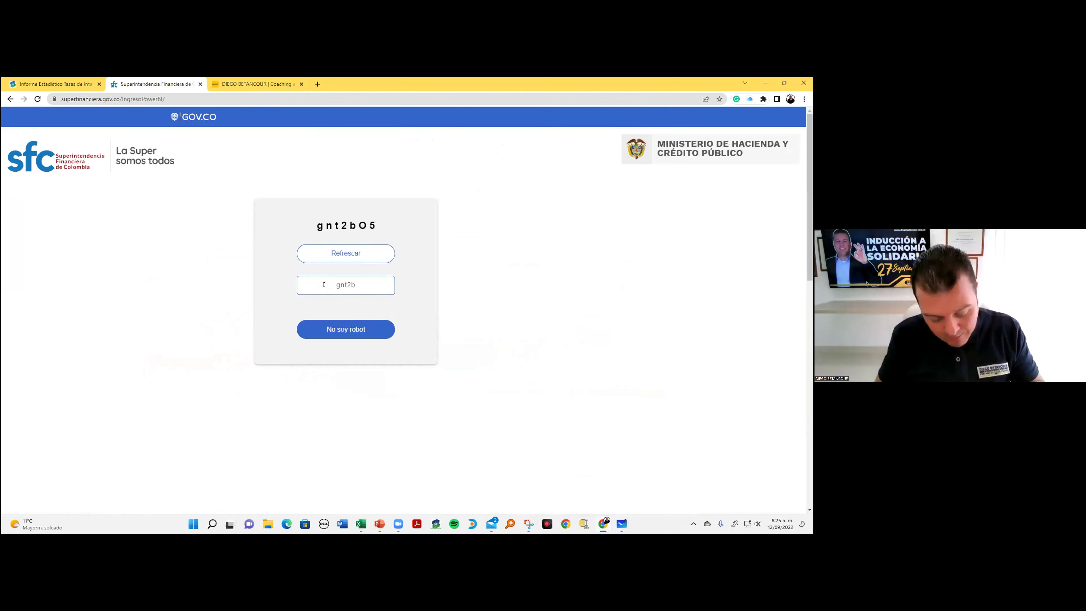
pyautogui.write('O5')
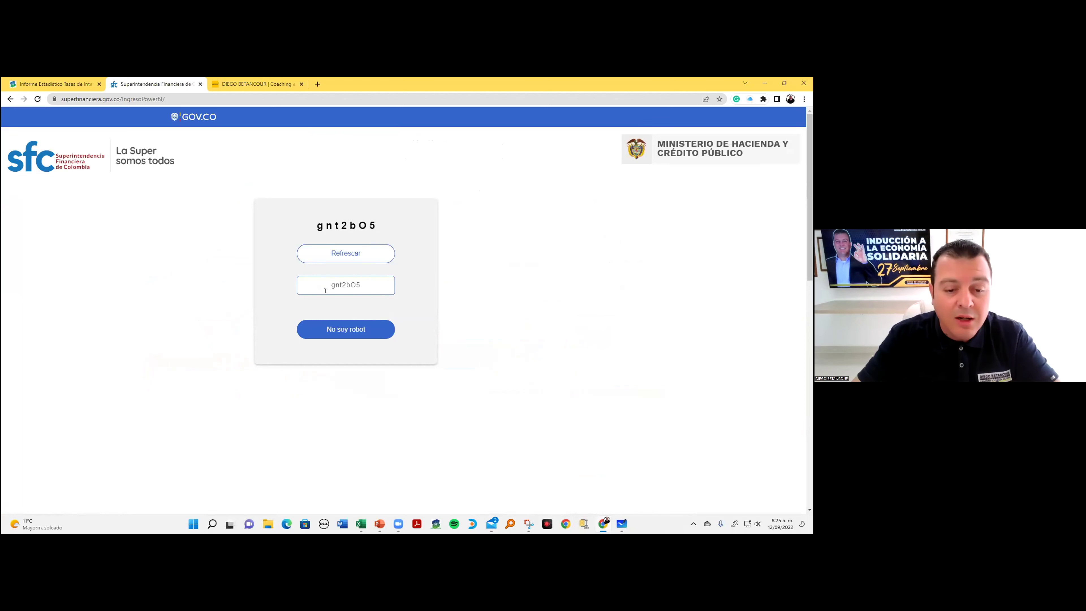
pyautogui.click(336, 330)
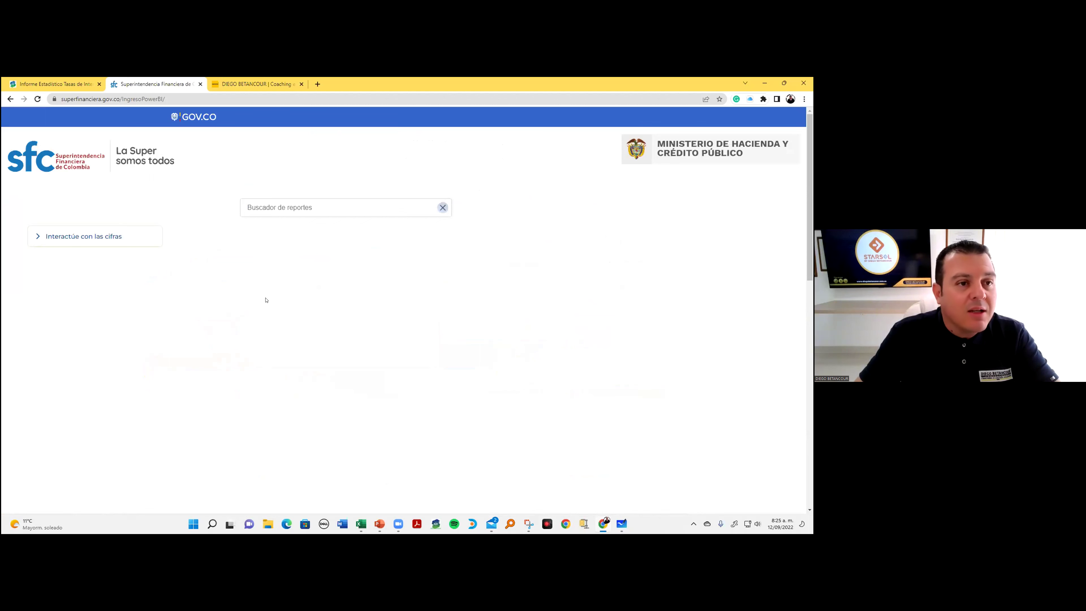
# - Open the Tasas y desembolsos por modalidad de crédito report under Cifras generales in Interactúe con las cifras
pyautogui.click(38, 99)
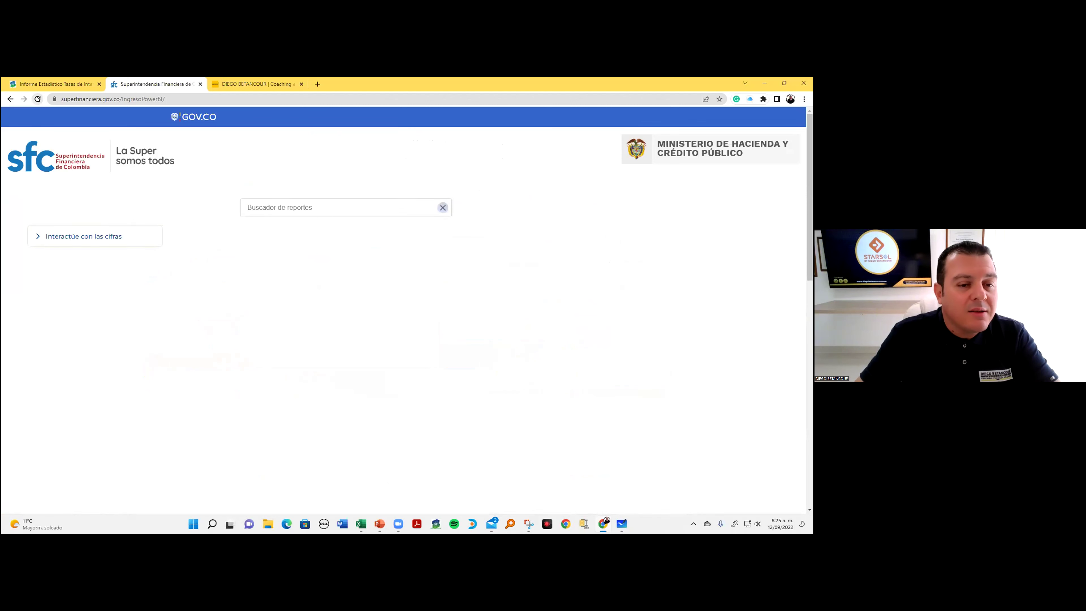
pyautogui.click(57, 238)
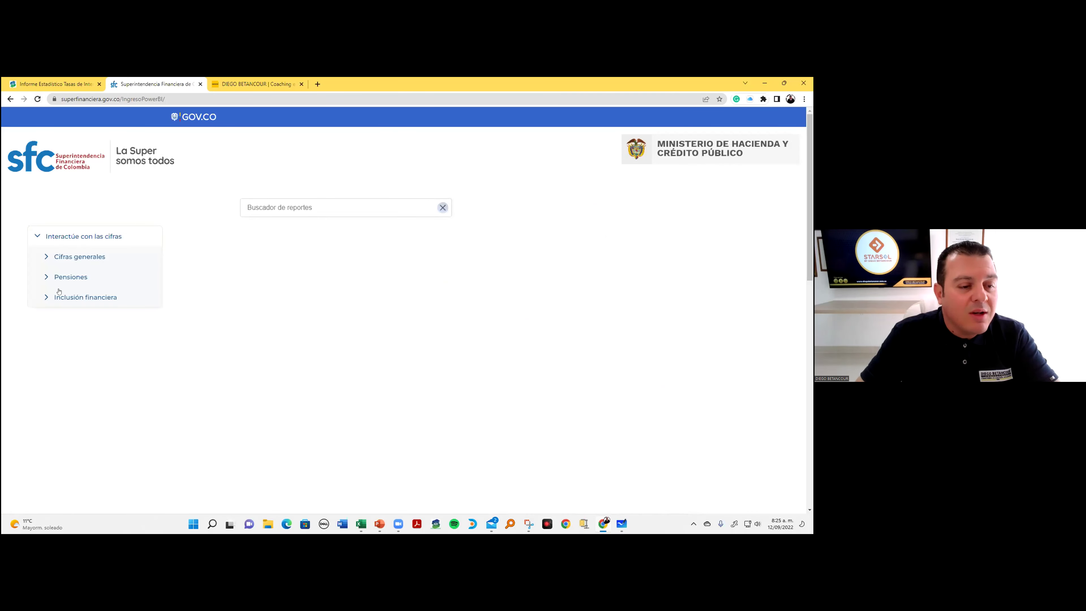
pyautogui.click(61, 257)
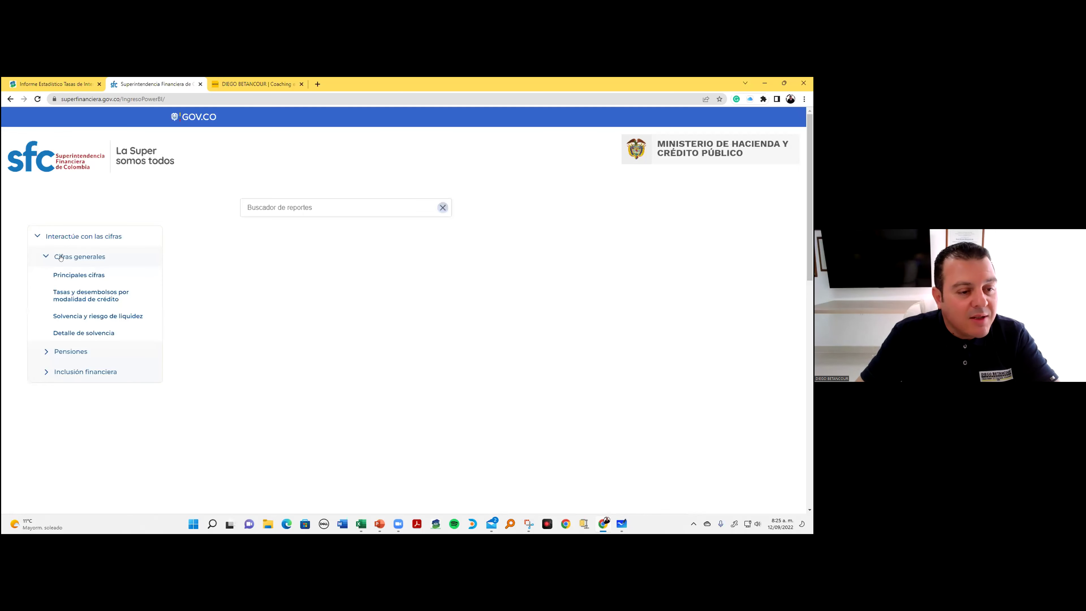
pyautogui.click(67, 298)
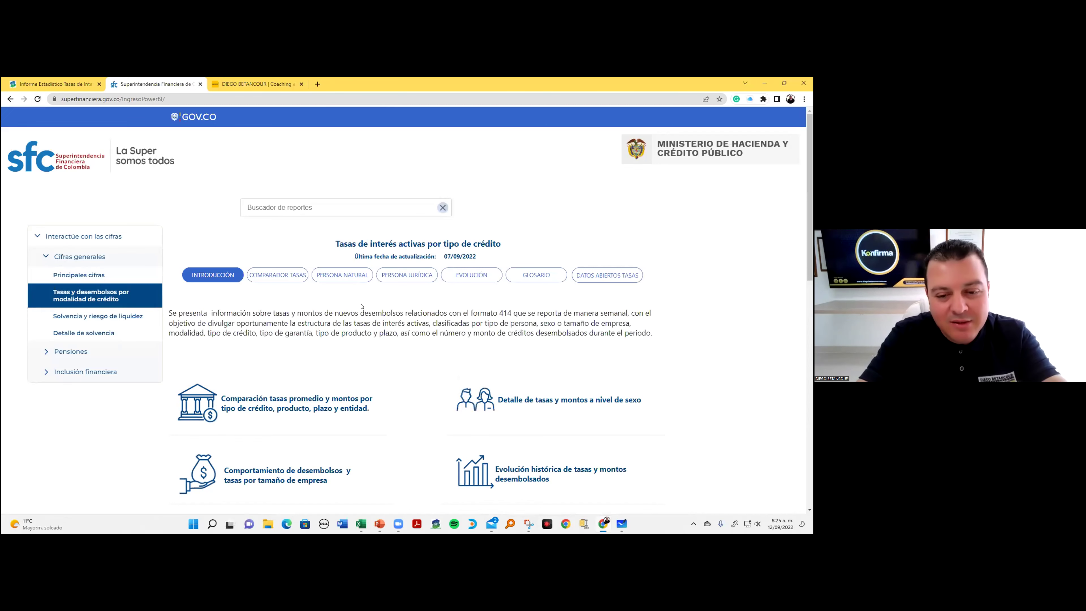
# - Show the Persona natural analysis of the interest rate report and filter it to the date 02/09/2022
pyautogui.keyDown('ctrl'); pyautogui.scroll(3, 361, 305); pyautogui.keyUp('ctrl')
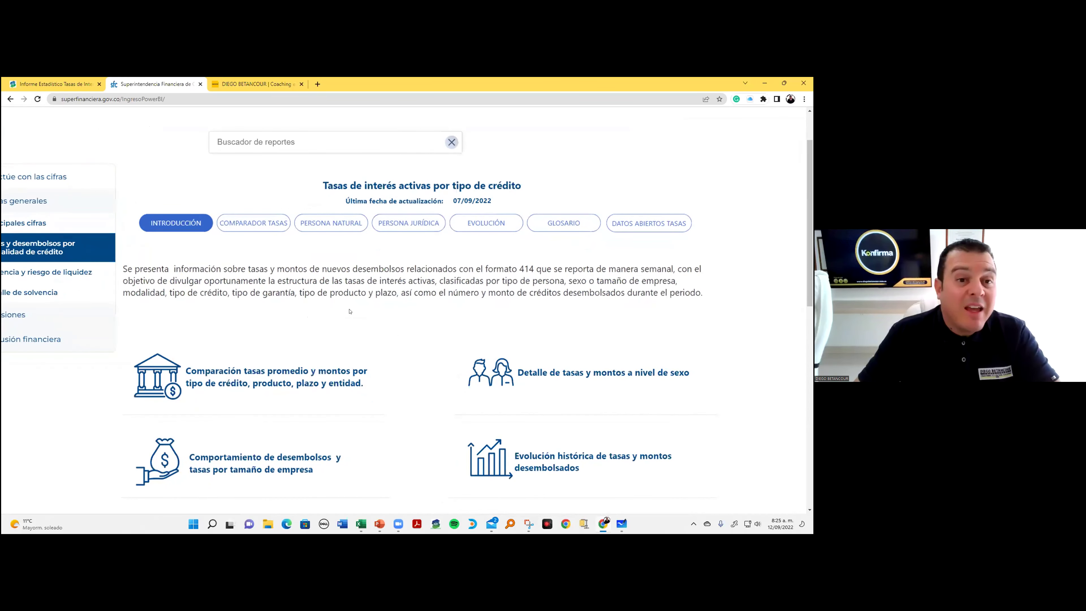
pyautogui.click(331, 222)
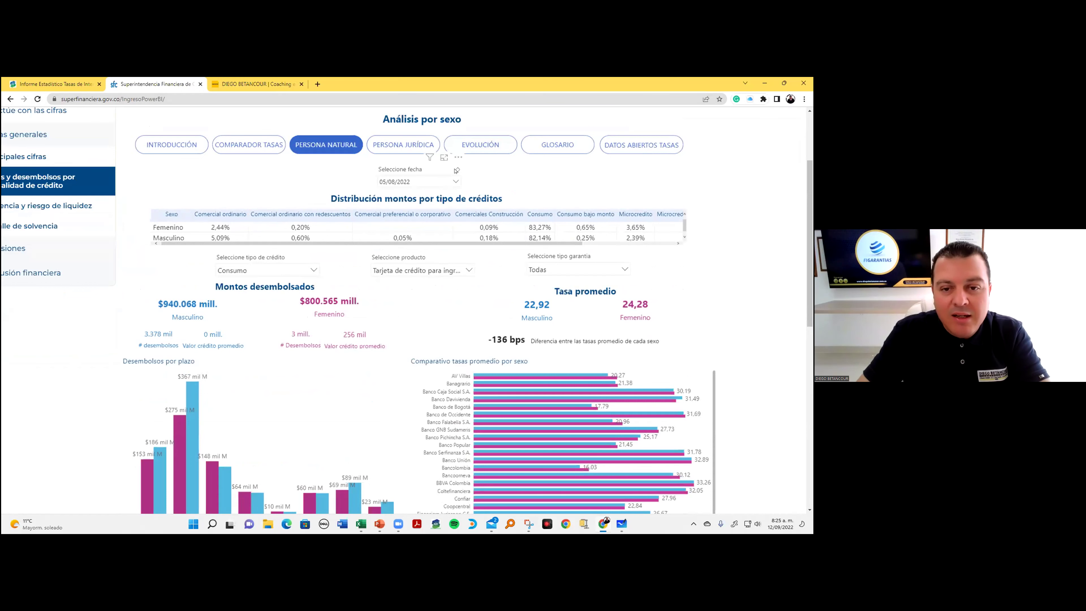
pyautogui.click(453, 182)
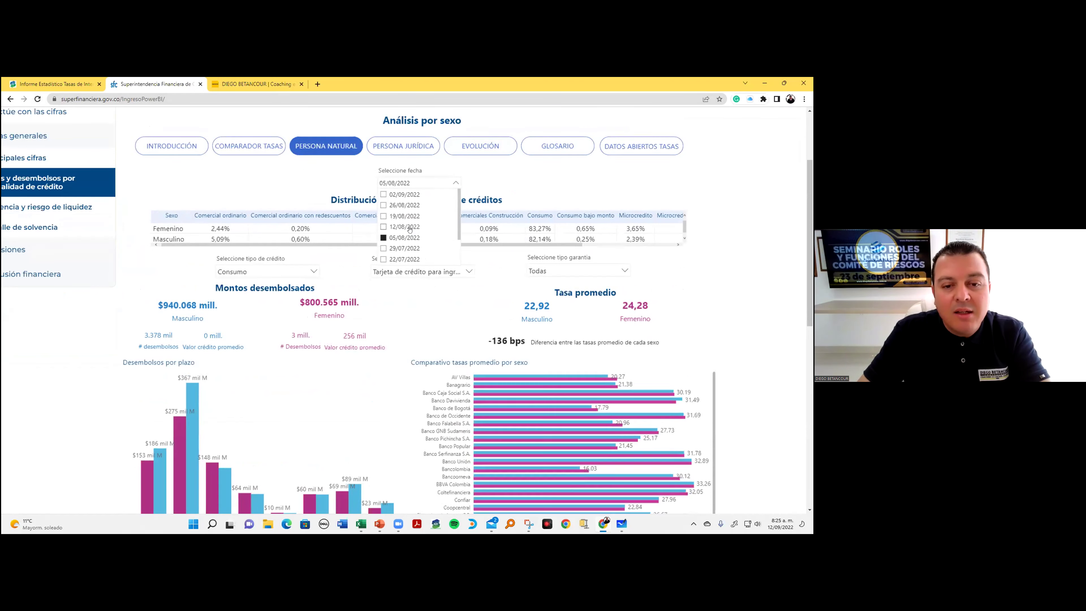
pyautogui.scroll(2, 428, 219)
pyautogui.click(383, 275)
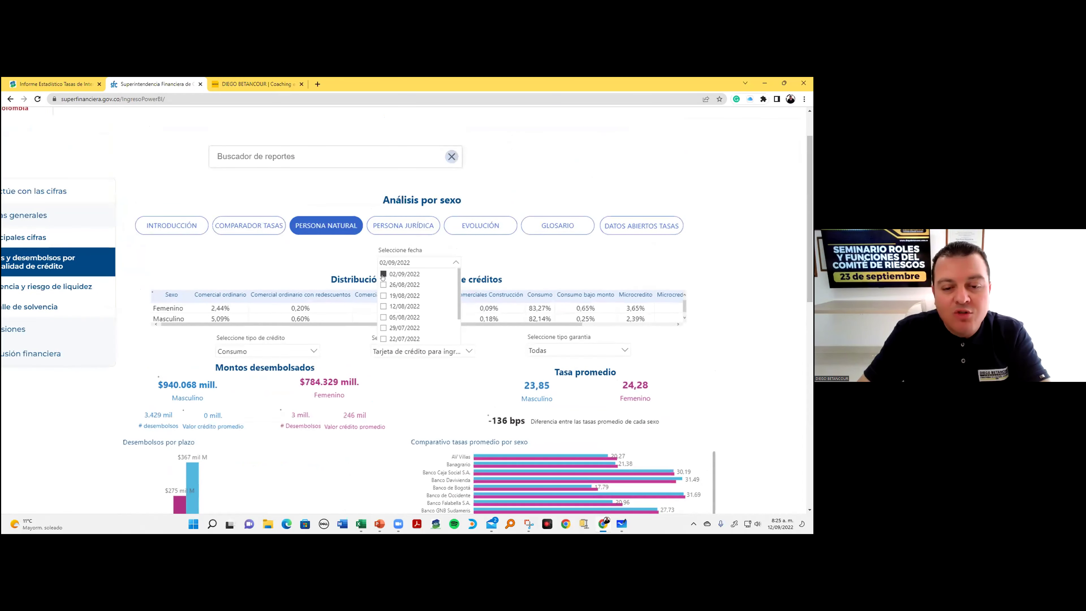
pyautogui.click(399, 273)
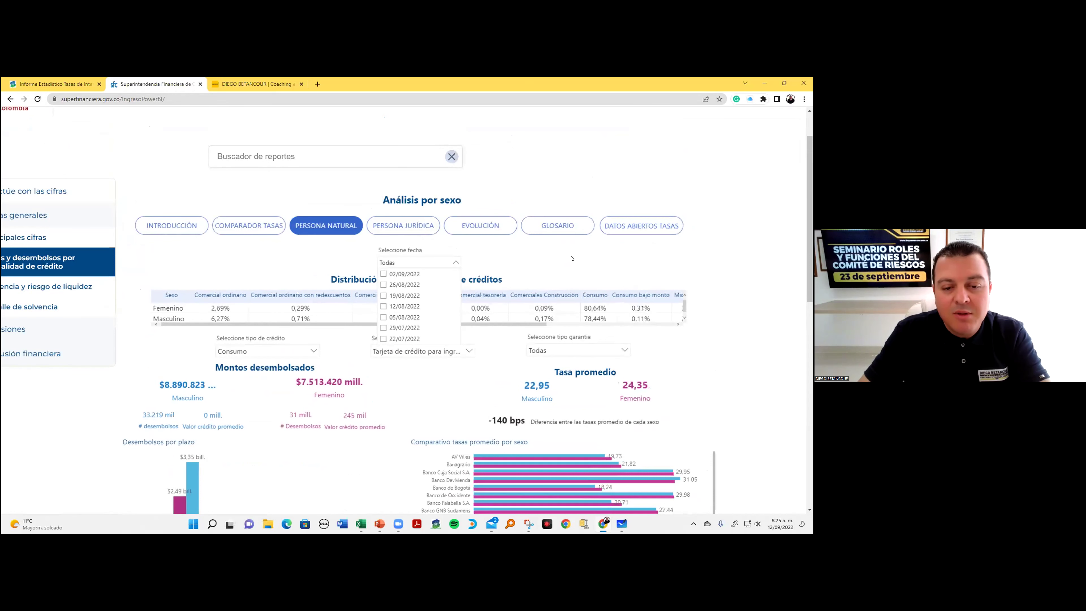
pyautogui.click(399, 274)
pyautogui.click(531, 276)
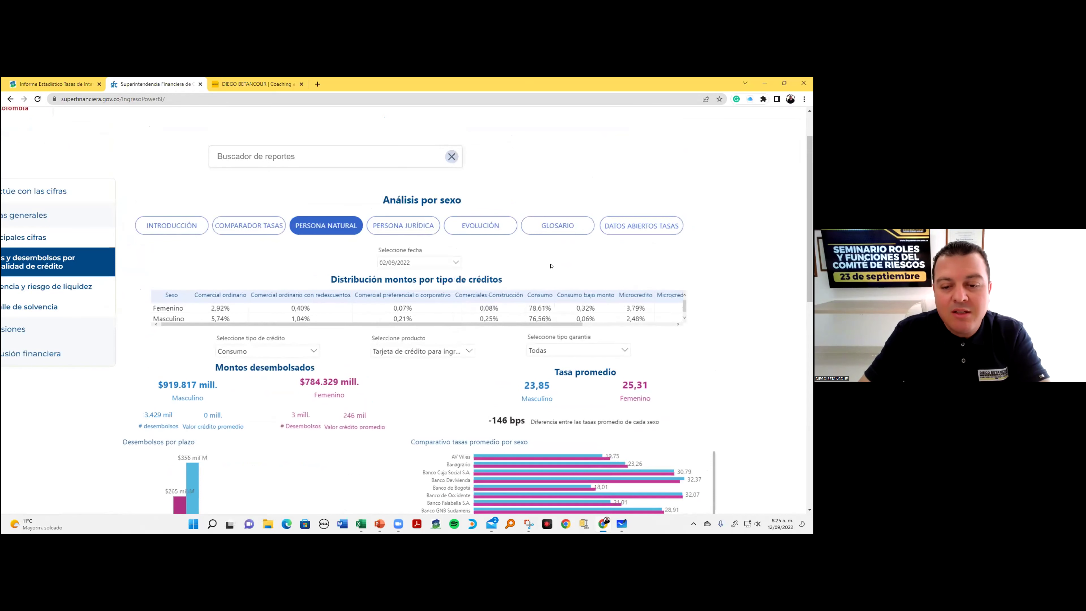
# - Set the product filter of the Consumo credit type to Libranza otros to view its disbursements and average rates
pyautogui.scroll(-2, 597, 249)
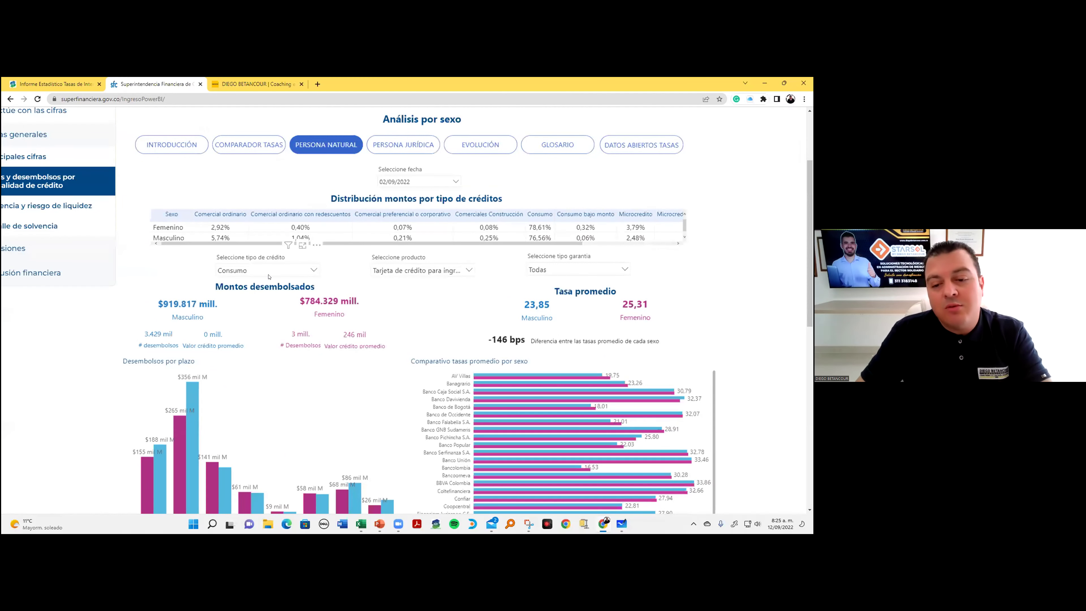
pyautogui.click(468, 270)
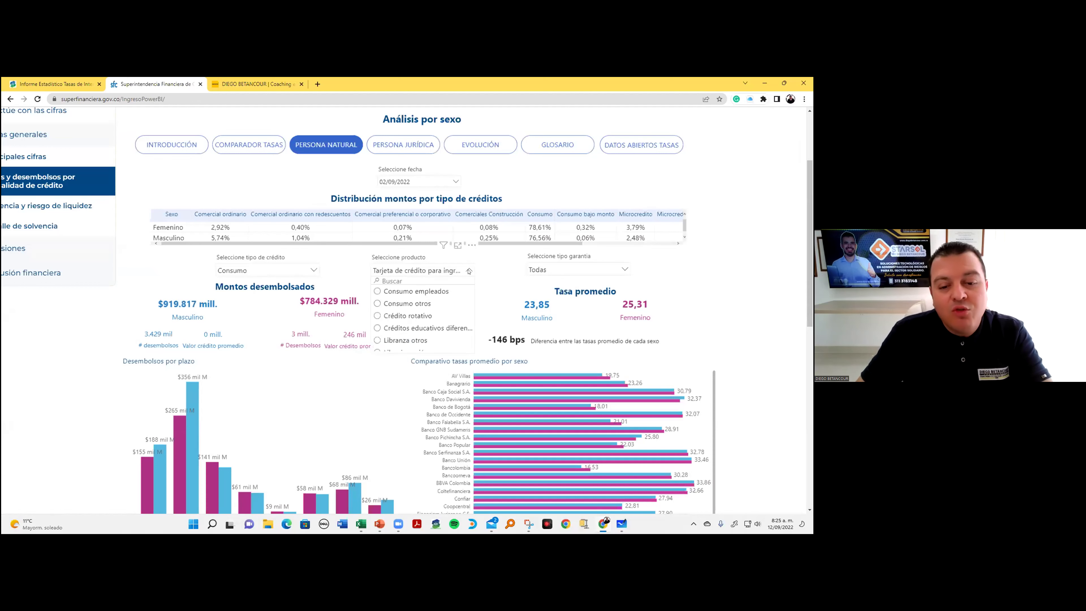
pyautogui.click(421, 341)
pyautogui.scroll(-1, 461, 300)
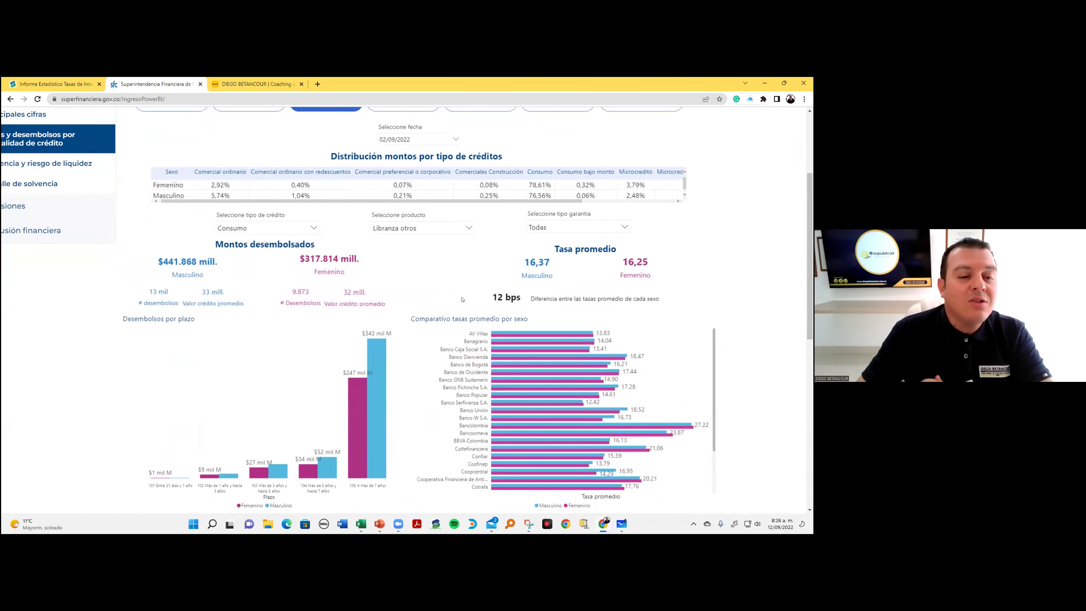